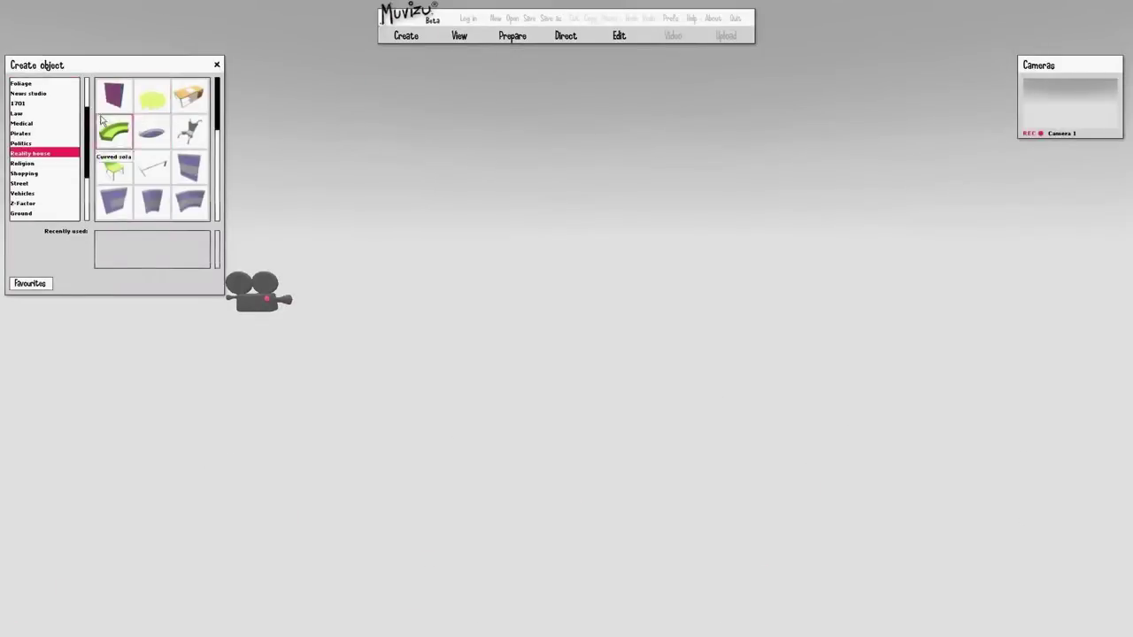
# Step: Create the flat round disc from the Reality house set and place a pencil from the School set on it
pyautogui.click(110, 97)
pyautogui.click(406, 36)
pyautogui.click(416, 52)
pyautogui.click(189, 168)
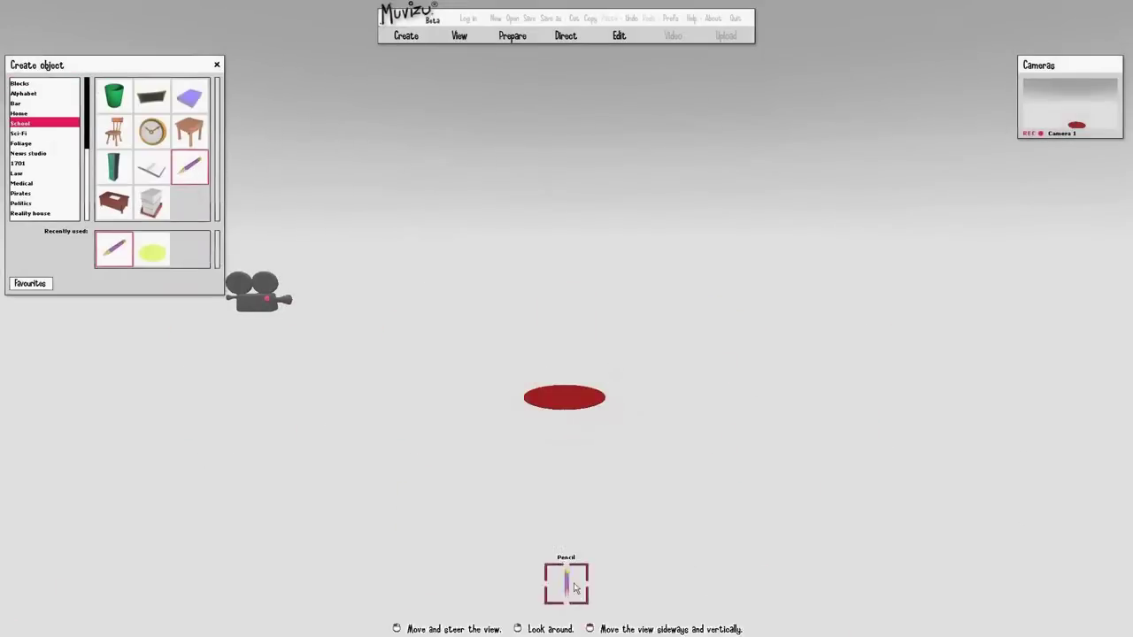
pyautogui.click(563, 406)
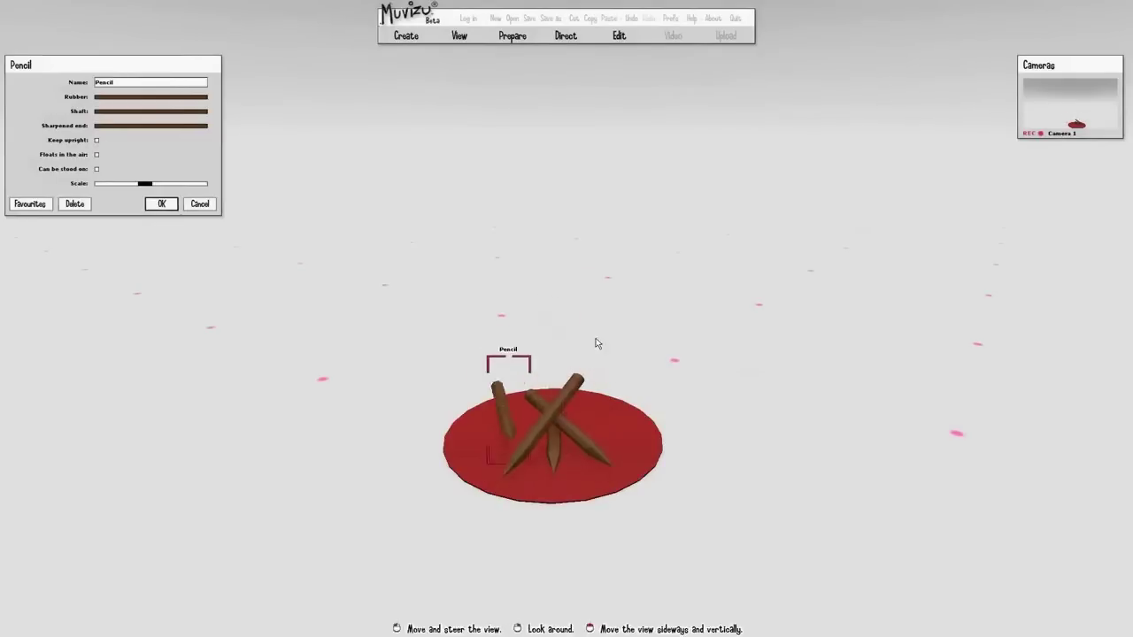
# Step: Arrange brown pencil copies in a criss-crossed pile on the red disc to form the campfire's logs
pyautogui.moveTo(700, 408)
pyautogui.mouseDown()
pyautogui.moveTo(667, 382)
pyautogui.moveTo(718, 402)
pyautogui.moveTo(626, 294)
pyautogui.mouseUp()
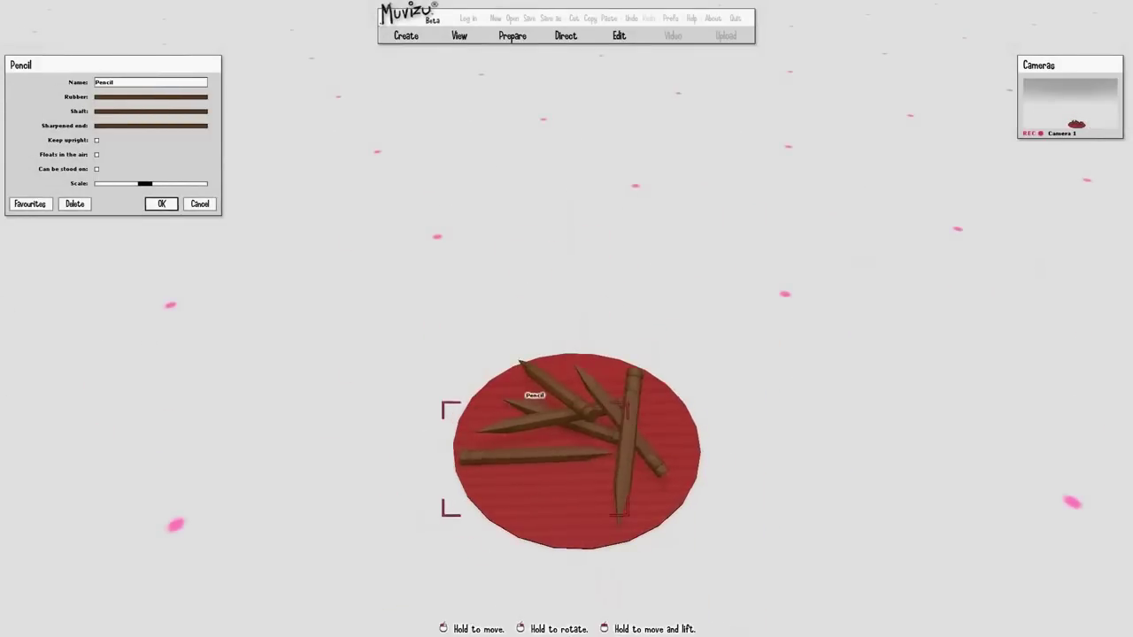
pyautogui.moveTo(588, 394); pyautogui.dragTo(651, 372)
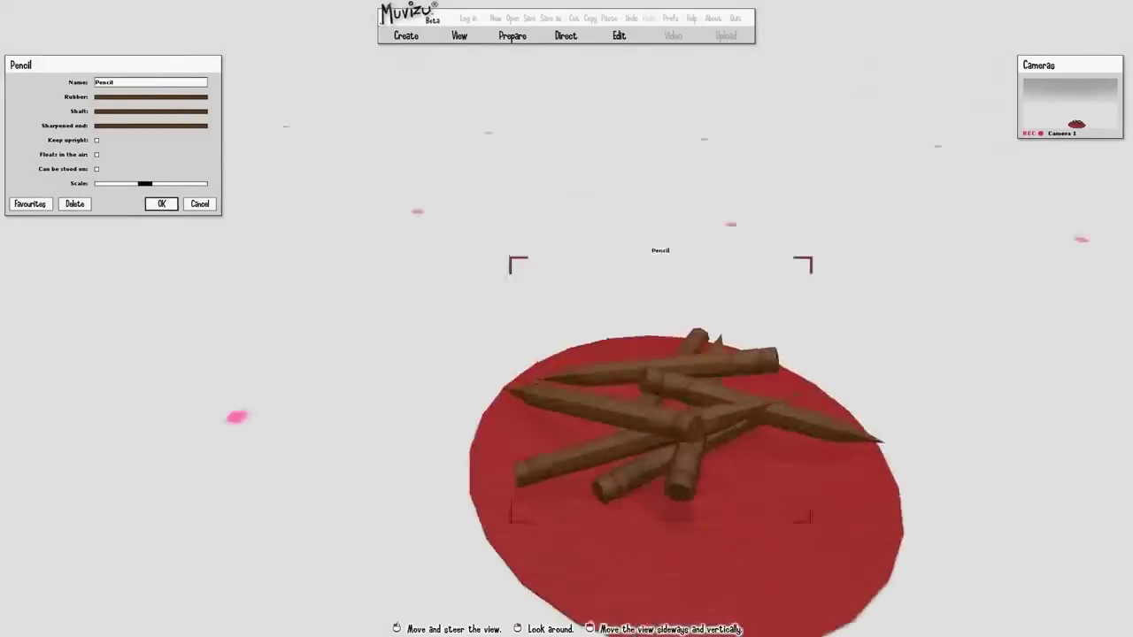
pyautogui.click(649, 354)
pyautogui.click(161, 204)
# Step: Place a small boulder beside the log pile and scale it down
pyautogui.click(405, 35)
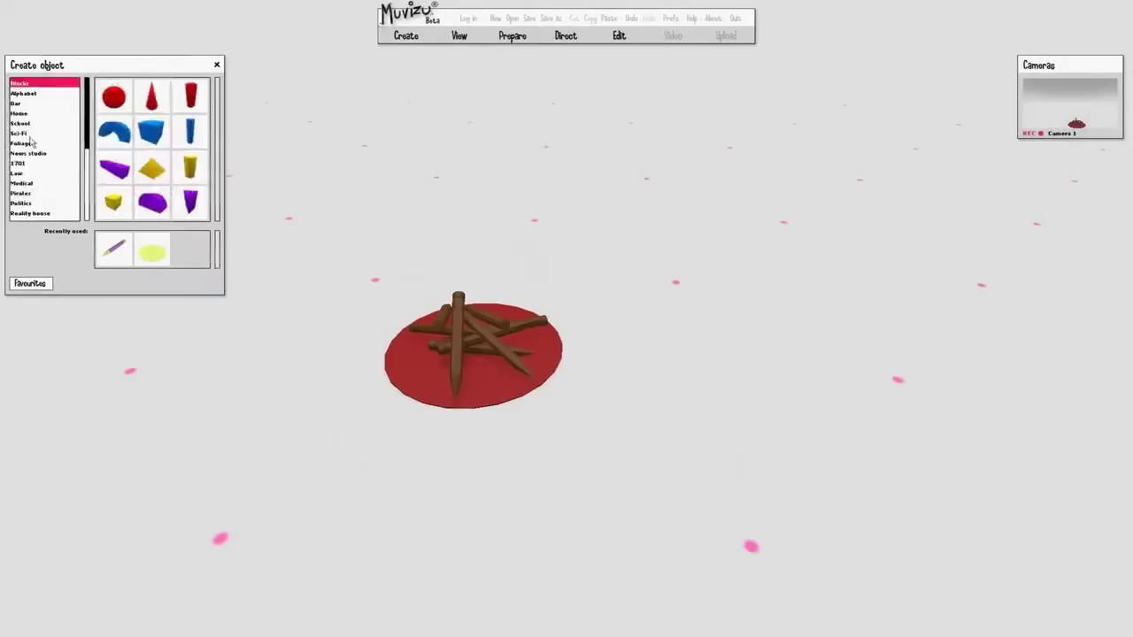
pyautogui.scroll(-5, 32, 141)
pyautogui.click(38, 193)
pyautogui.click(189, 169)
pyautogui.click(661, 330)
pyautogui.doubleClick(662, 330)
pyautogui.moveTo(145, 154); pyautogui.dragTo(107, 155)
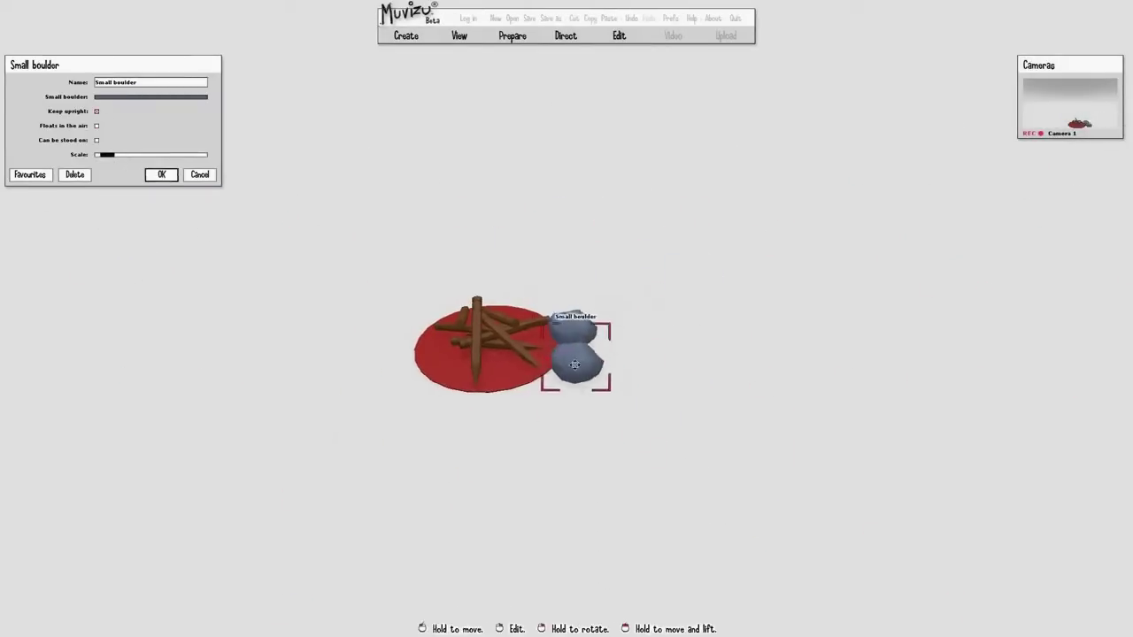
# Step: Surround the red disc with a closed ring of copied small boulders
pyautogui.moveTo(575, 355); pyautogui.dragTo(655, 389)
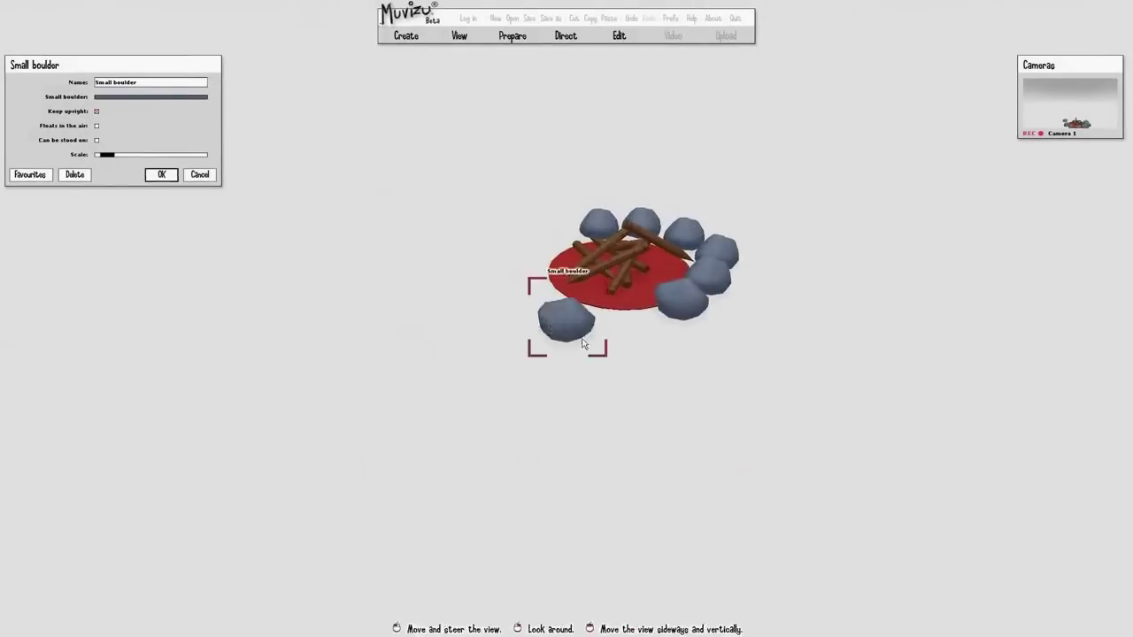
pyautogui.moveTo(582, 343); pyautogui.dragTo(680, 329)
pyautogui.moveTo(566, 425)
pyautogui.mouseDown()
pyautogui.moveTo(655, 398)
pyautogui.moveTo(575, 429)
pyautogui.mouseUp()
pyautogui.hotkey('ctrl', 'v')
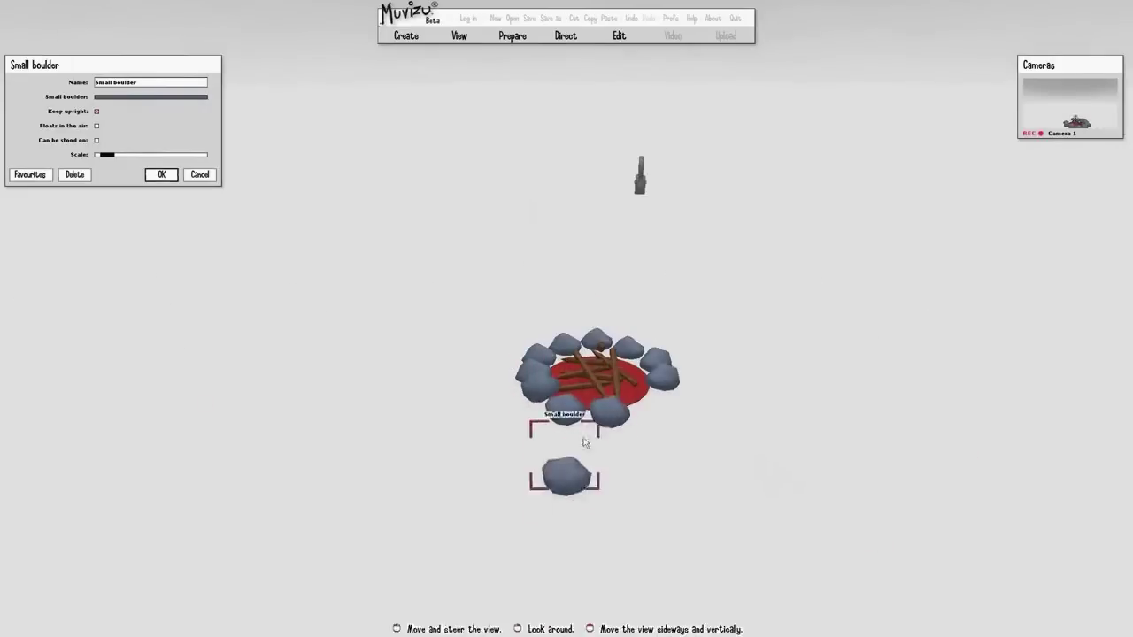
pyautogui.moveTo(569, 472); pyautogui.dragTo(646, 407)
pyautogui.moveTo(647, 457); pyautogui.dragTo(645, 514, button='right')
pyautogui.click(571, 306)
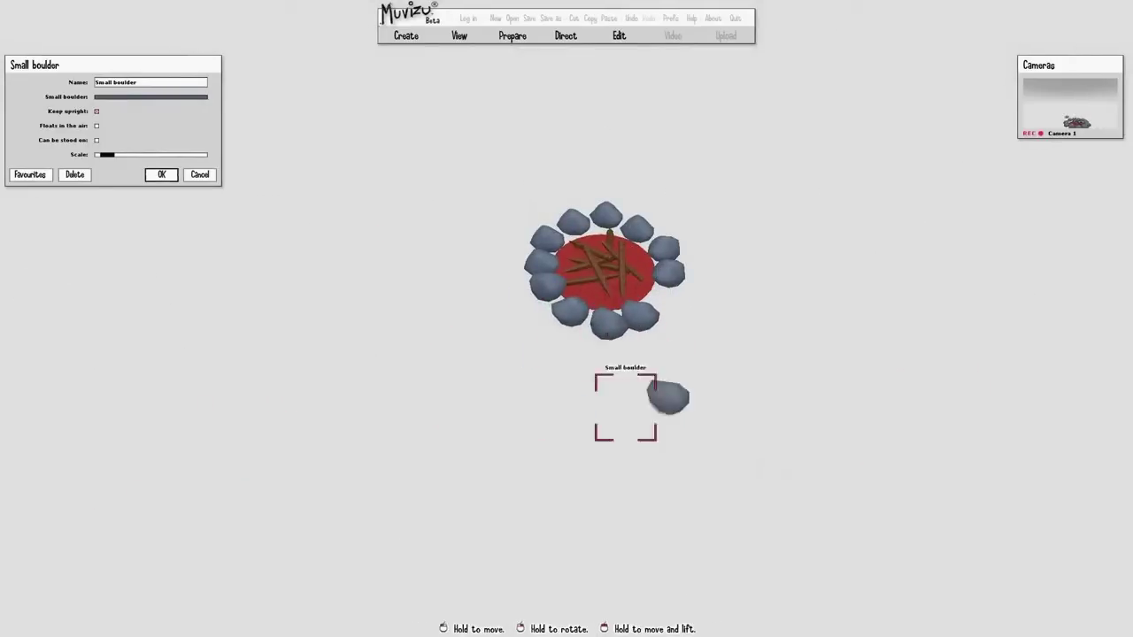
pyautogui.click(161, 174)
# Step: Place the first bending trees from the Spooky set around the campfire
pyautogui.moveTo(566, 372); pyautogui.dragTo(557, 483)
pyautogui.click(405, 36)
pyautogui.click(407, 78)
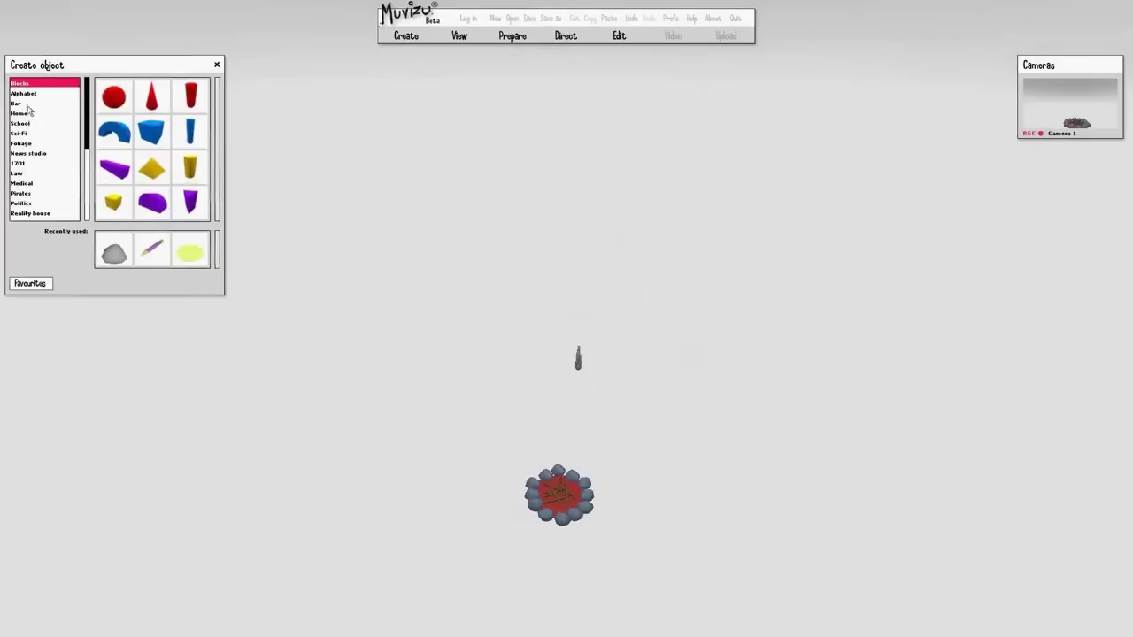
pyautogui.click(114, 97)
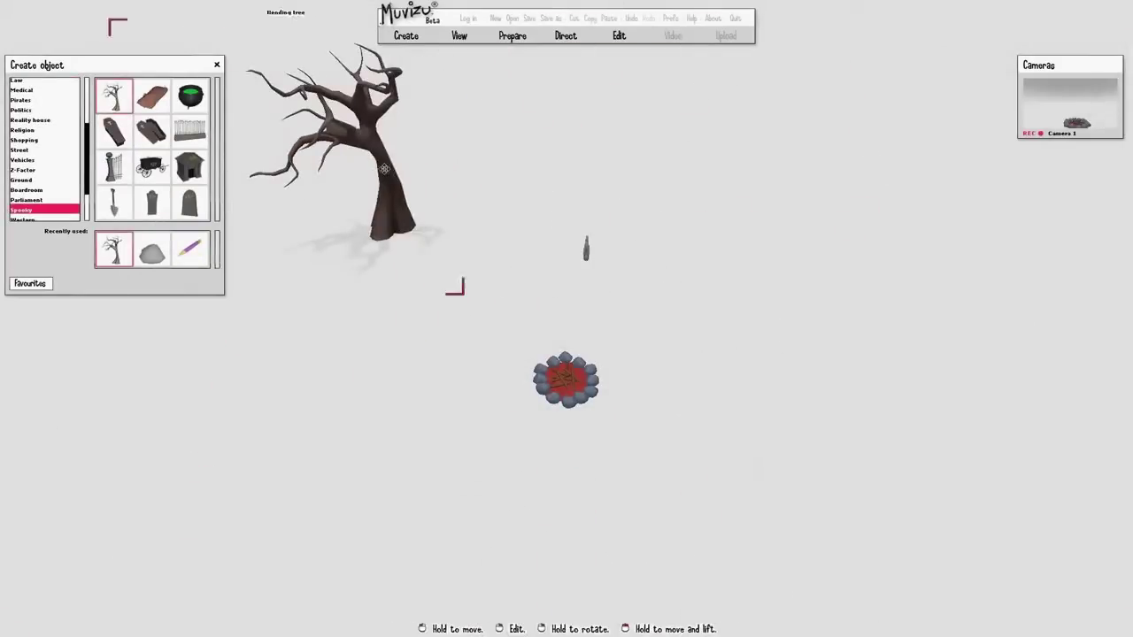
pyautogui.click(561, 204)
pyautogui.click(531, 296)
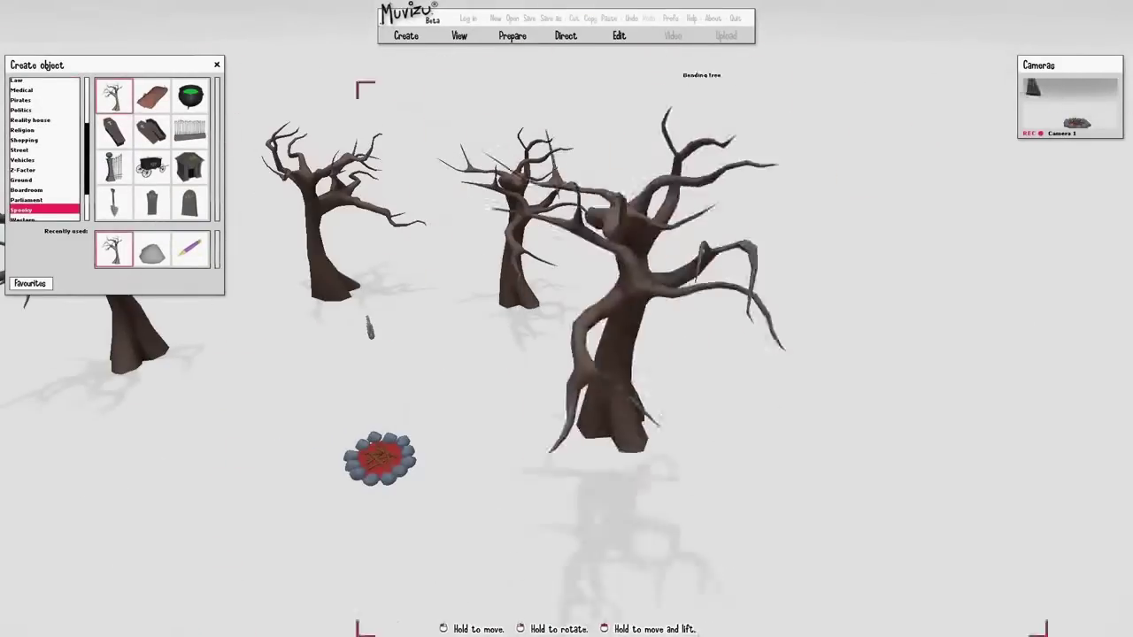
# Step: Add more bending trees on the open sides to complete the ring around the campfire
pyautogui.click(679, 323)
pyautogui.moveTo(732, 415); pyautogui.dragTo(797, 400)
pyautogui.click(478, 522)
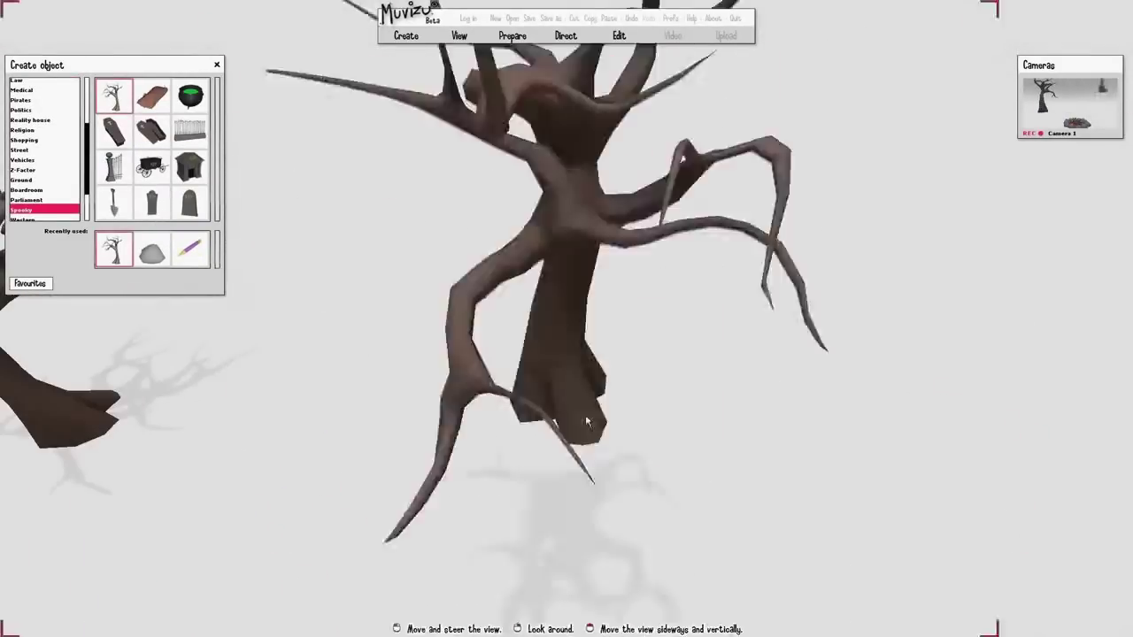
pyautogui.click(585, 414)
pyautogui.moveTo(576, 460); pyautogui.dragTo(487, 628)
pyautogui.moveTo(525, 255); pyautogui.dragTo(526, 232)
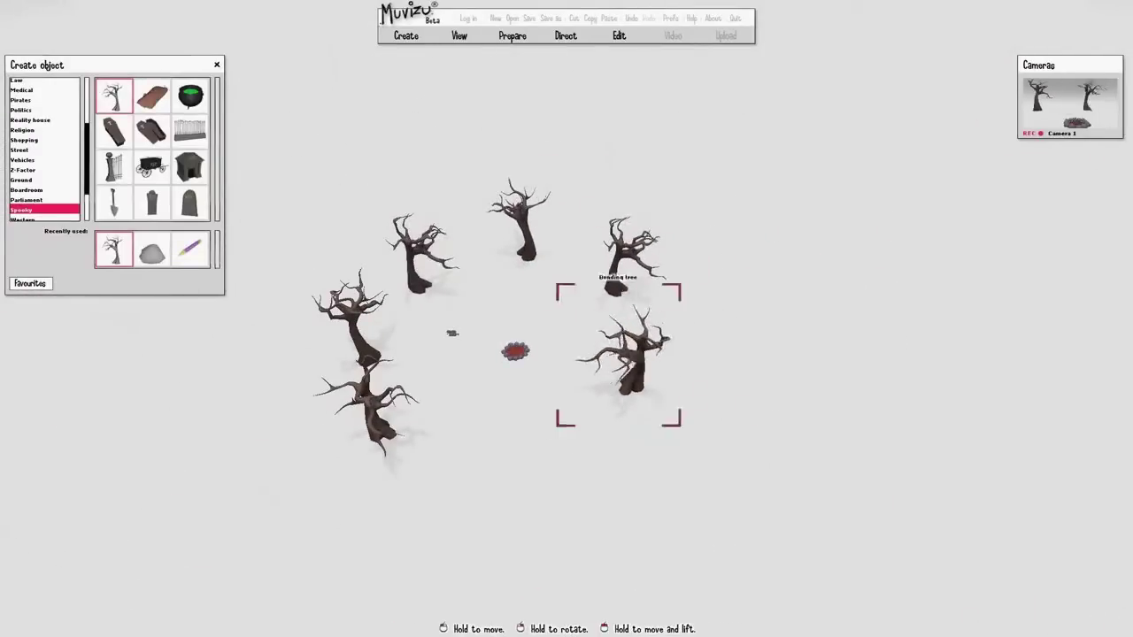
pyautogui.click(533, 488)
pyautogui.click(669, 551)
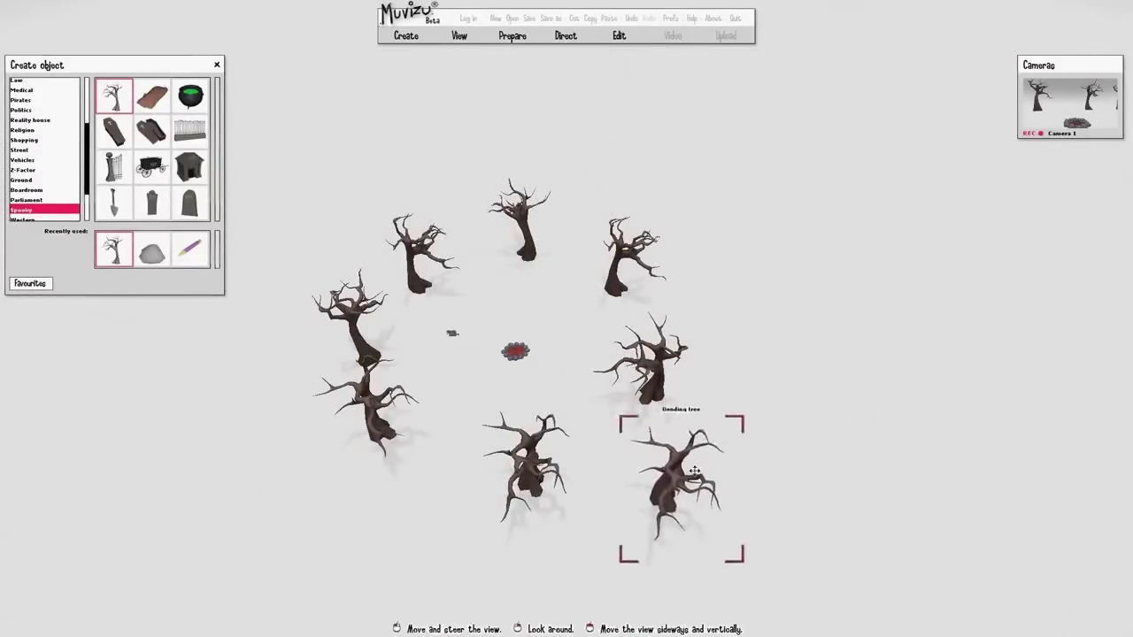
# Step: Add further bending trees outside the first ring, varying their positions and rotation
pyautogui.click(694, 471)
pyautogui.moveTo(694, 471); pyautogui.dragTo(695, 449, button='right')
pyautogui.moveTo(710, 343); pyautogui.dragTo(451, 406)
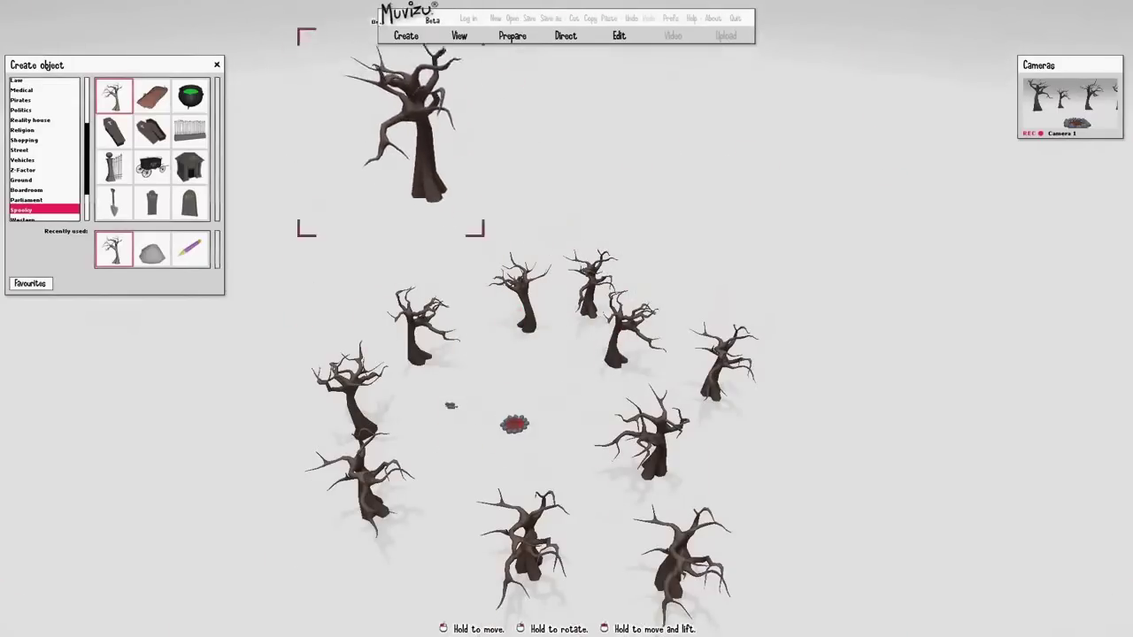
pyautogui.moveTo(440, 159); pyautogui.dragTo(483, 252)
pyautogui.moveTo(407, 411); pyautogui.dragTo(478, 549, button='right')
pyautogui.moveTo(582, 409); pyautogui.dragTo(606, 389)
pyautogui.moveTo(531, 460)
pyautogui.mouseDown(button='right')
pyautogui.moveTo(540, 381)
pyautogui.moveTo(553, 456)
pyautogui.mouseUp(button='right')
pyautogui.click(560, 209)
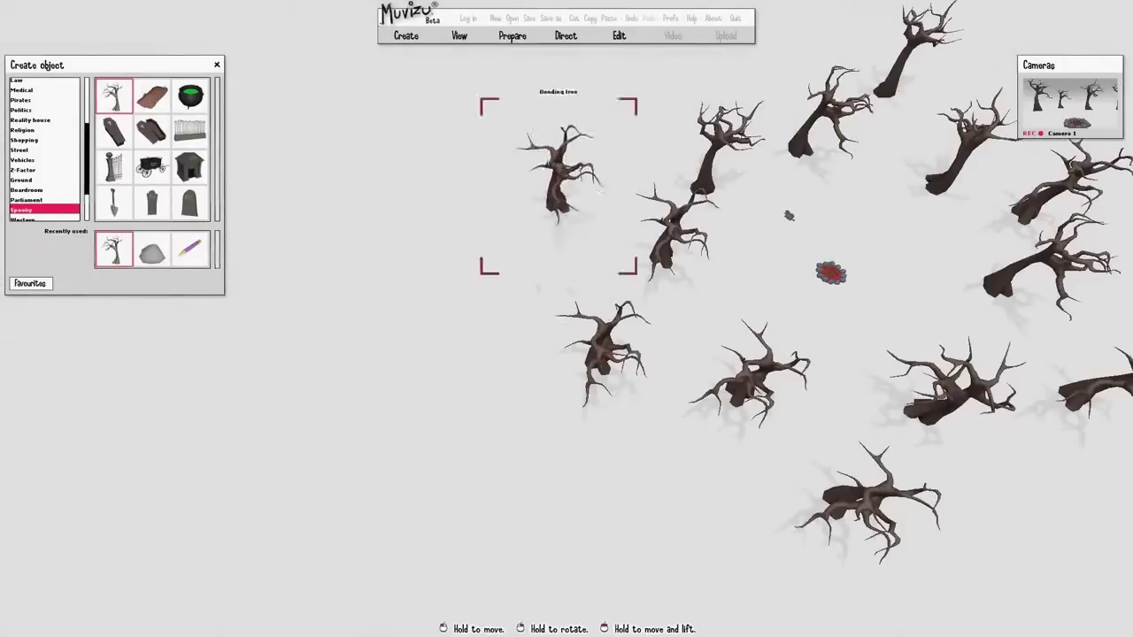
pyautogui.moveTo(560, 209); pyautogui.dragTo(596, 186)
pyautogui.moveTo(637, 354); pyautogui.dragTo(641, 270, button='right')
pyautogui.click(713, 254)
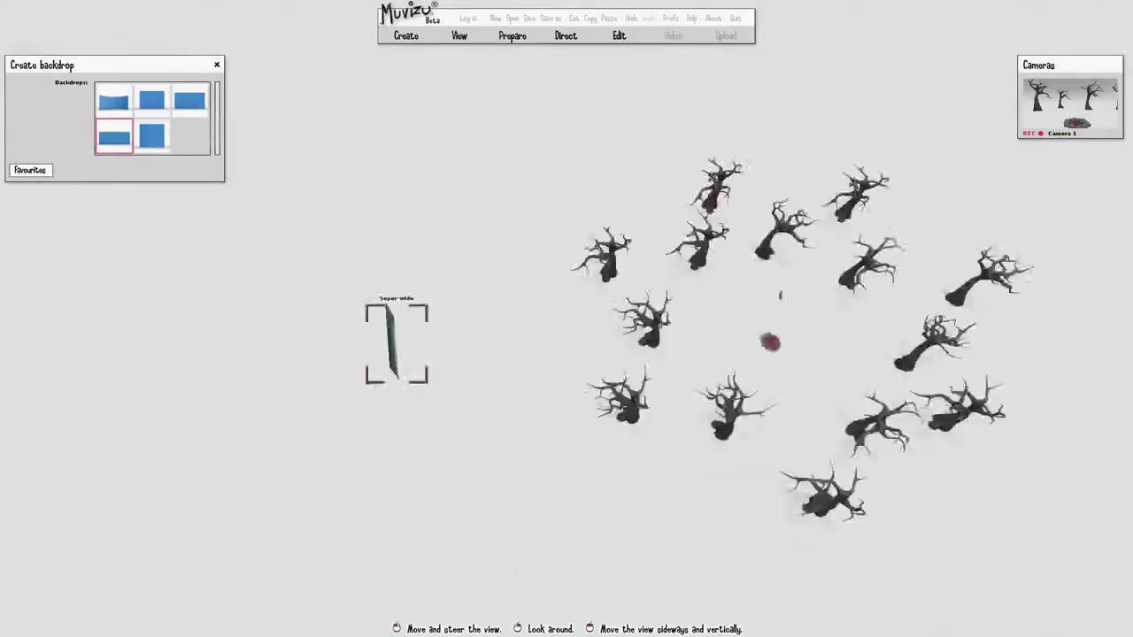
# Step: Set the Super-wide backdrop's scale to maximum and give it the green forest trees image
pyautogui.doubleClick(564, 278)
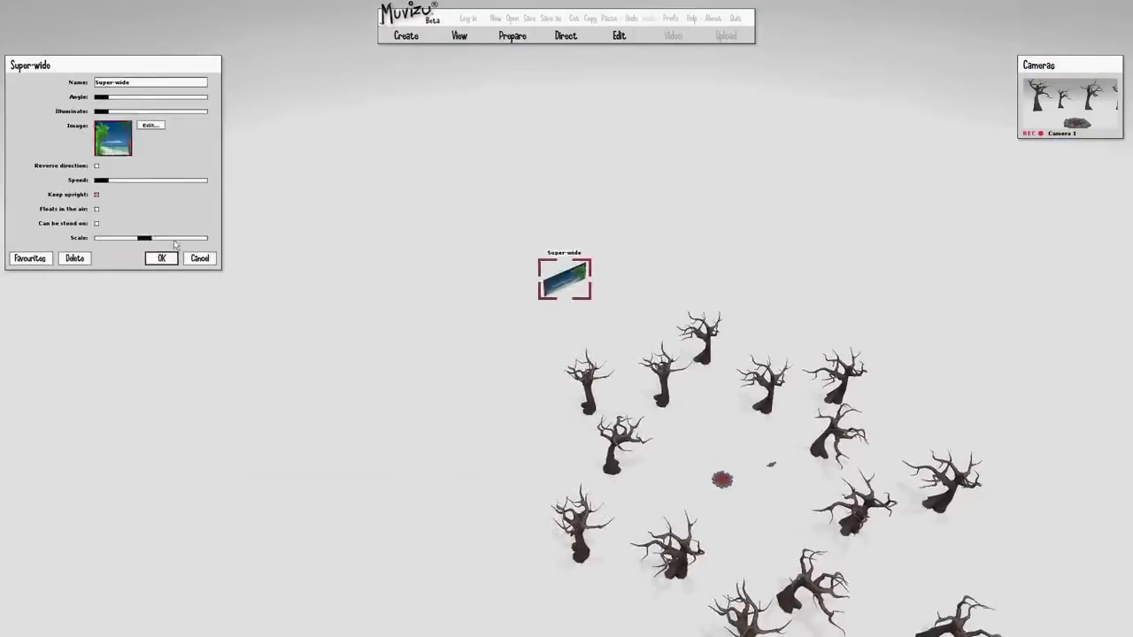
pyautogui.moveTo(146, 238); pyautogui.dragTo(206, 238)
pyautogui.click(150, 126)
pyautogui.scroll(-1, 492, 322)
pyautogui.moveTo(582, 237); pyautogui.dragTo(330, 157)
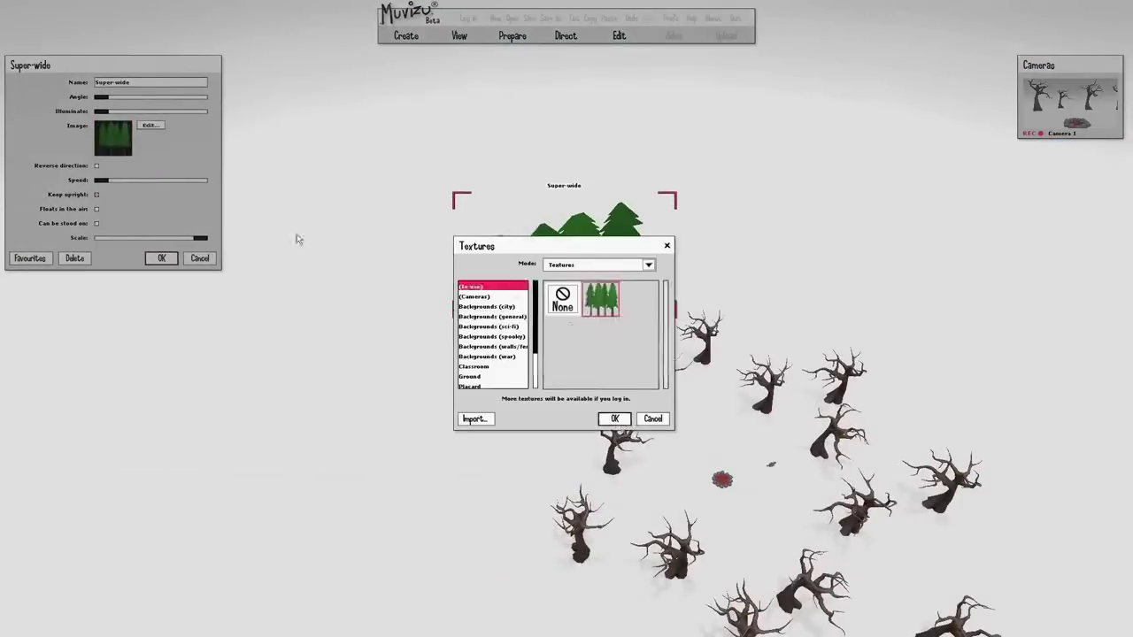
pyautogui.click(582, 346)
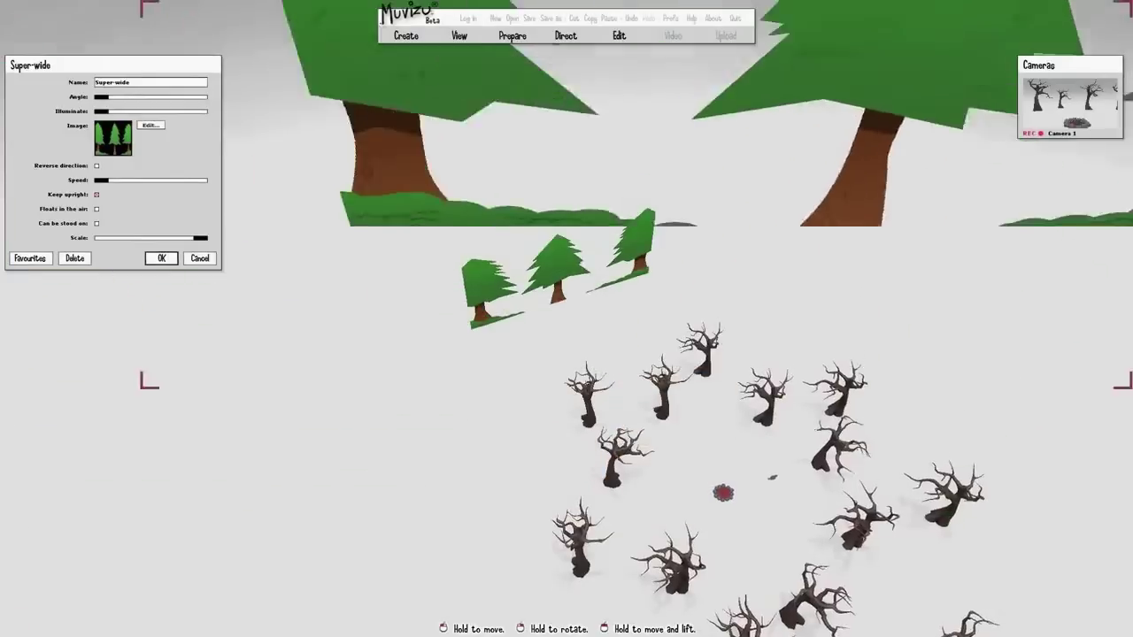
# Step: Copy the forest backdrop and arrange the copies in overlapping inner and outer rings around the bending trees
pyautogui.moveTo(982, 142); pyautogui.dragTo(776, 346)
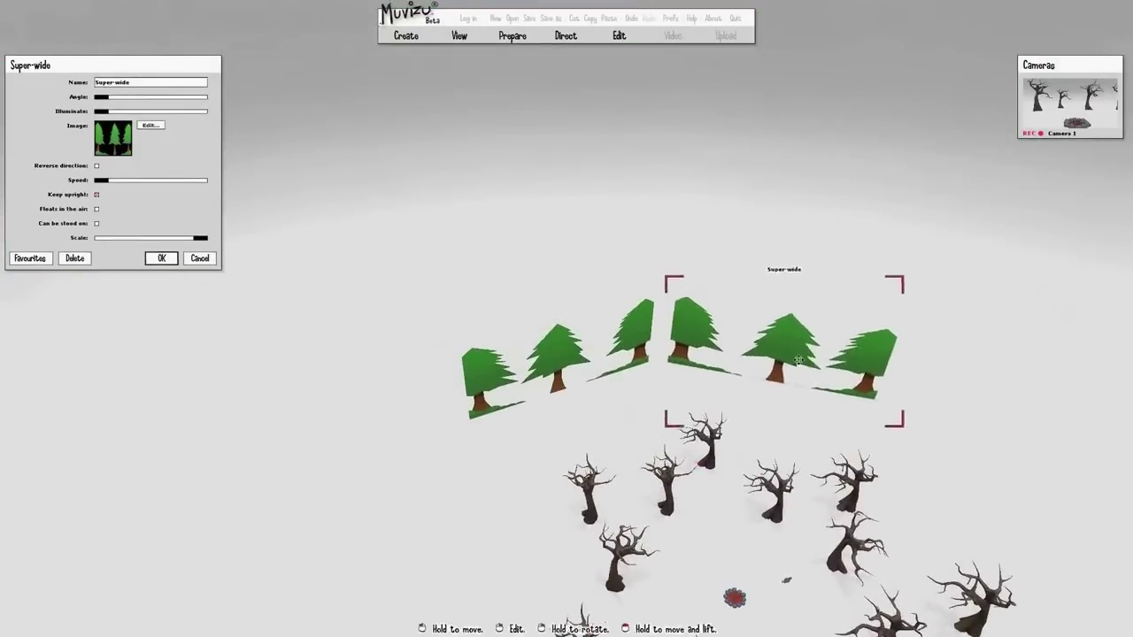
pyautogui.hotkey('ctrl', 'v')
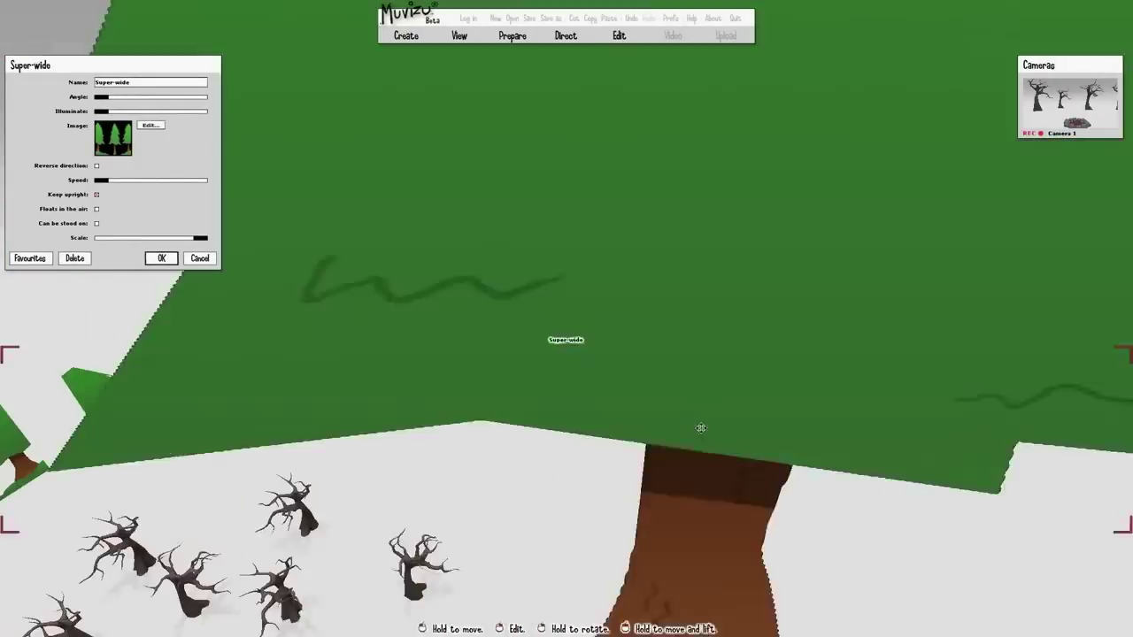
pyautogui.moveTo(701, 428); pyautogui.dragTo(516, 424)
pyautogui.moveTo(607, 549); pyautogui.dragTo(448, 315, button='right')
pyautogui.hotkey('ctrl', 'v')
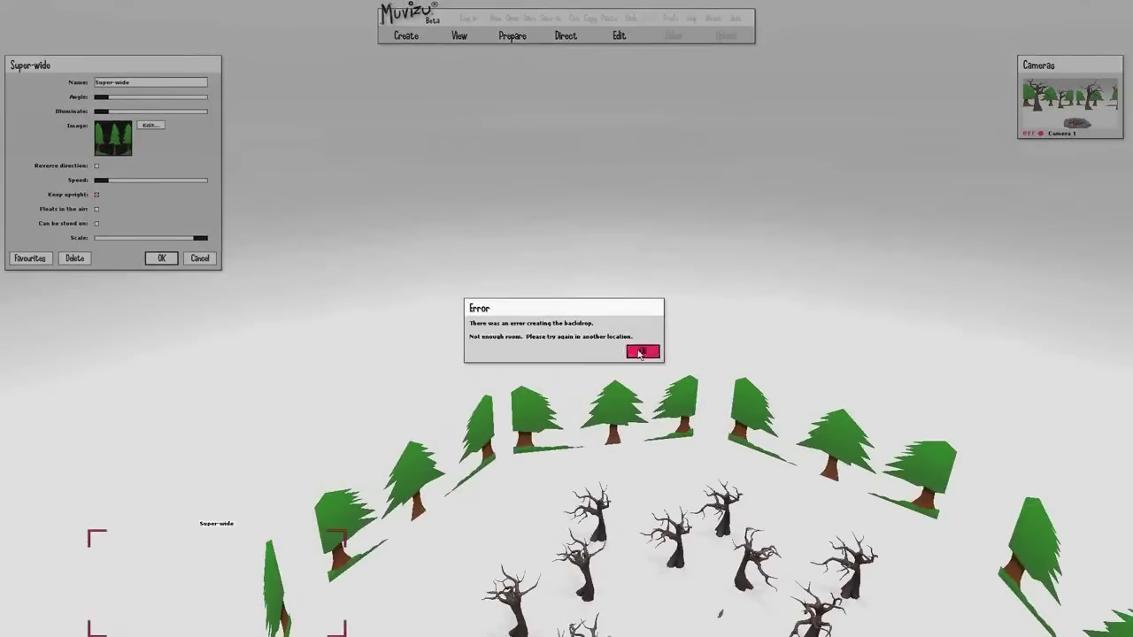
pyautogui.click(642, 351)
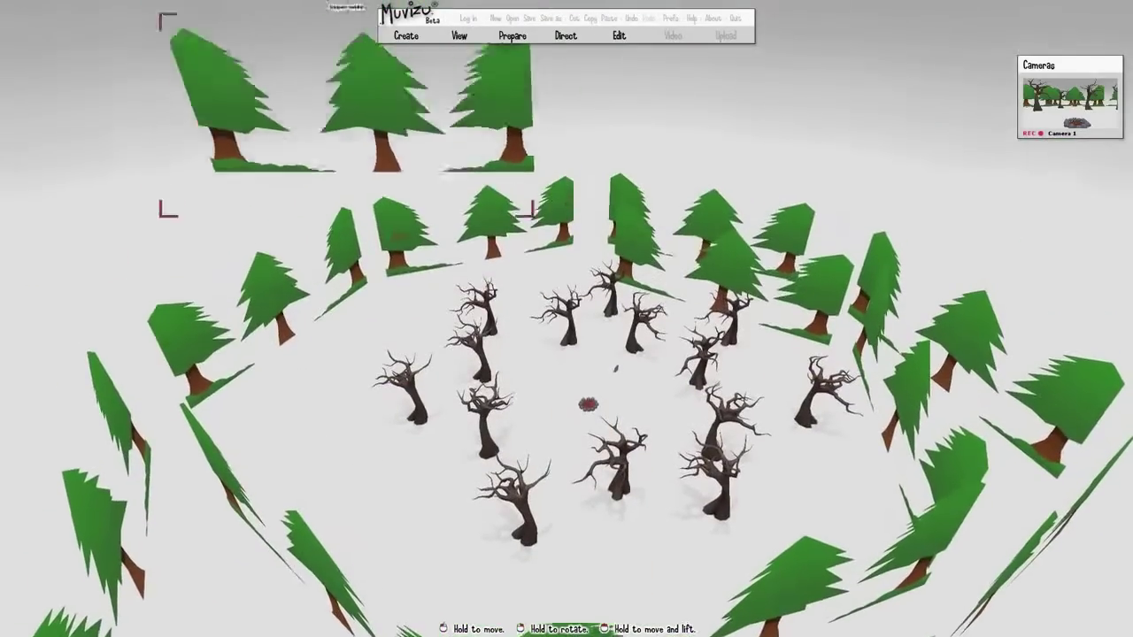
pyautogui.moveTo(270, 181); pyautogui.dragTo(288, 351)
pyautogui.hotkey('ctrl', 'v')
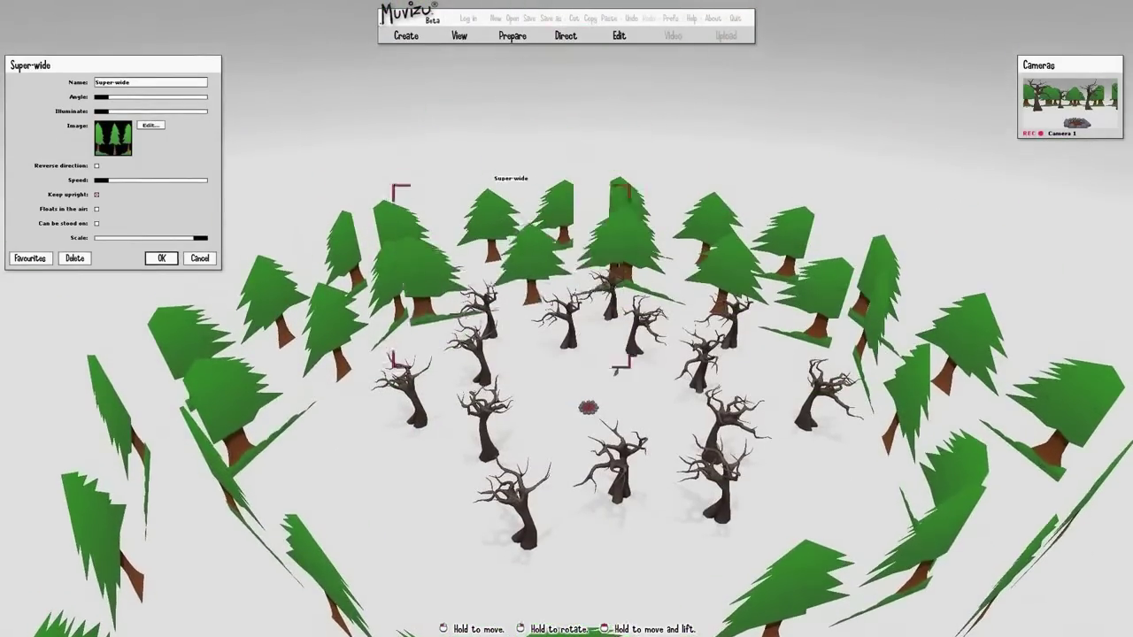
# Step: Set the environment to a green grass ground and a starry night sky with low brightness
pyautogui.click(551, 337)
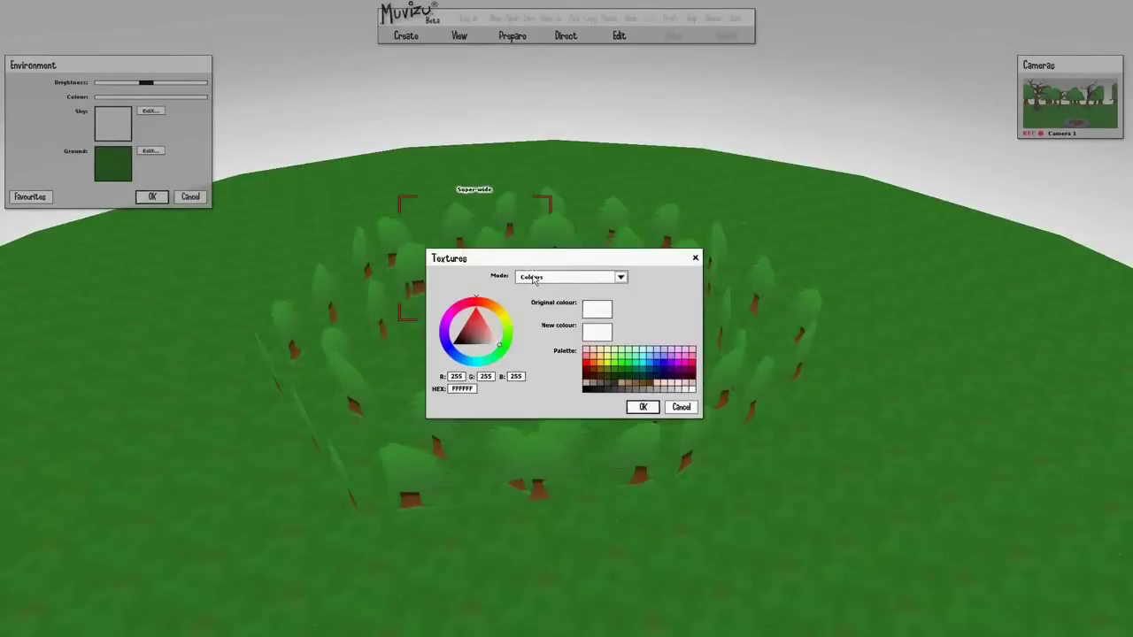
pyautogui.click(638, 299)
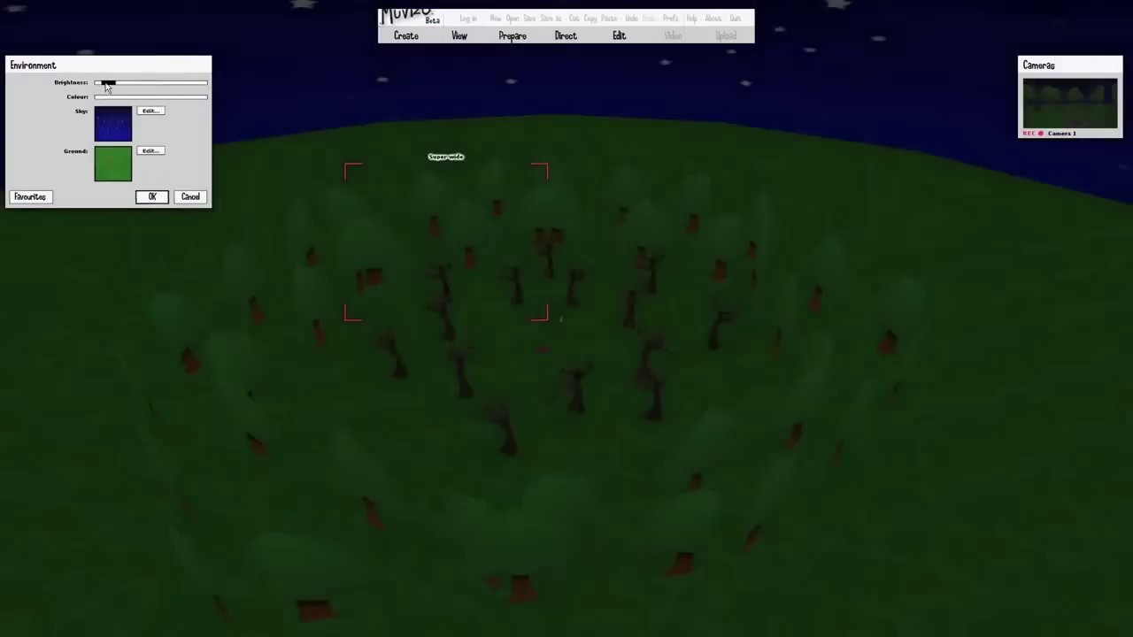
pyautogui.click(151, 197)
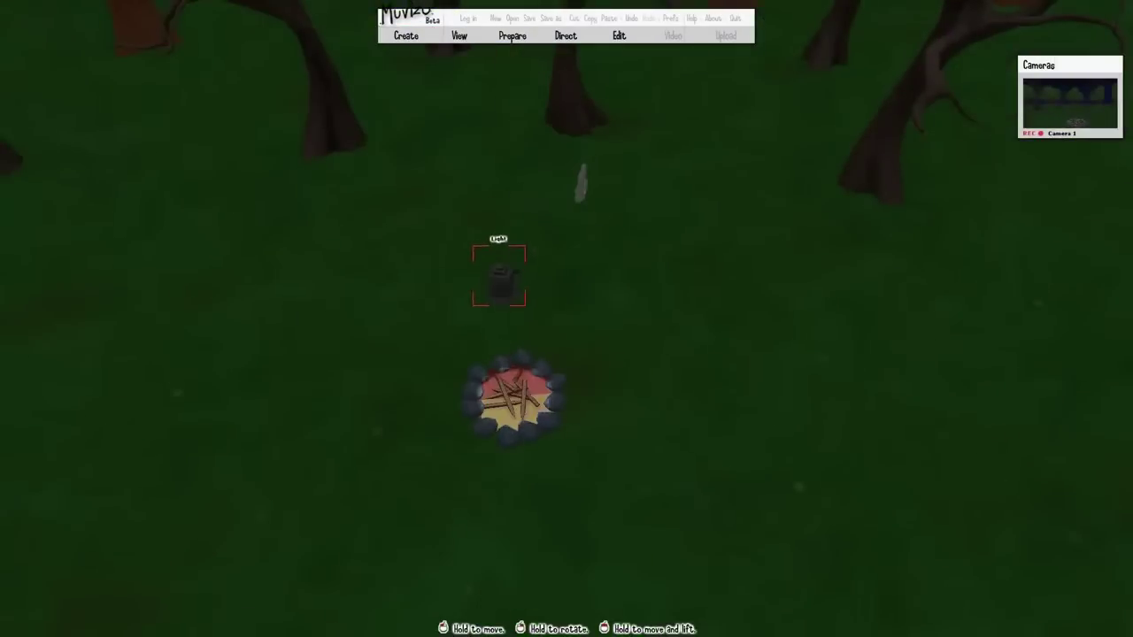
# Step: Colour the light at the campfire red, raise its cone angle and brightness to maximum, and aim it at the fire
pyautogui.click(126, 112)
pyautogui.click(586, 345)
pyautogui.click(645, 397)
pyautogui.moveTo(139, 140); pyautogui.dragTo(204, 148)
pyautogui.moveTo(566, 354); pyautogui.dragTo(566, 265, button='right')
pyautogui.moveTo(566, 266); pyautogui.dragTo(567, 336)
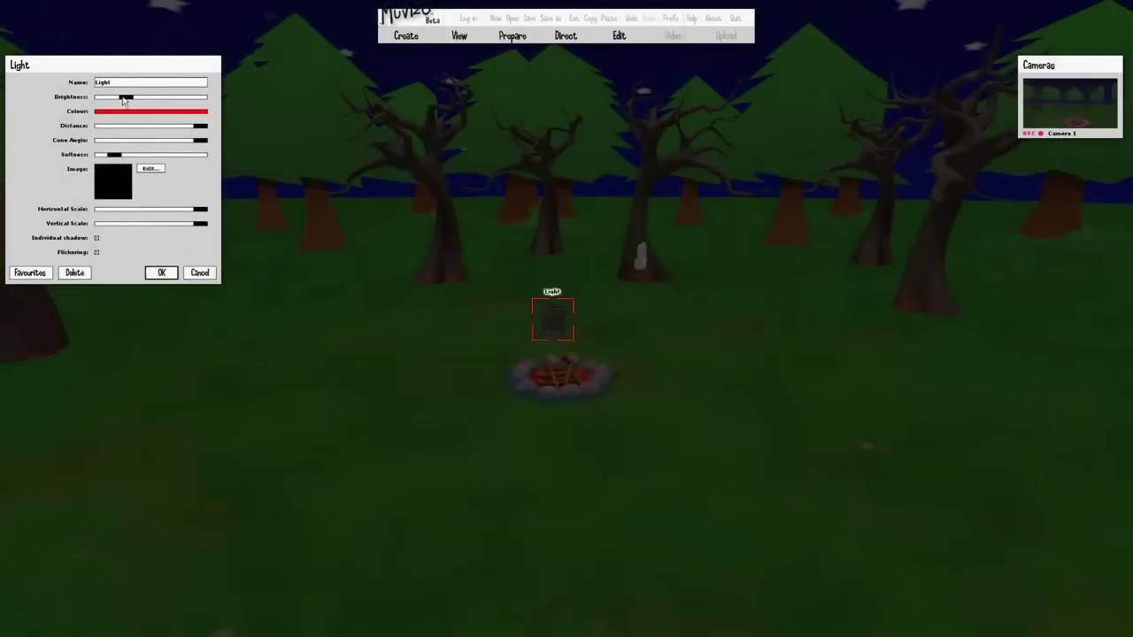
pyautogui.moveTo(124, 100); pyautogui.dragTo(201, 97)
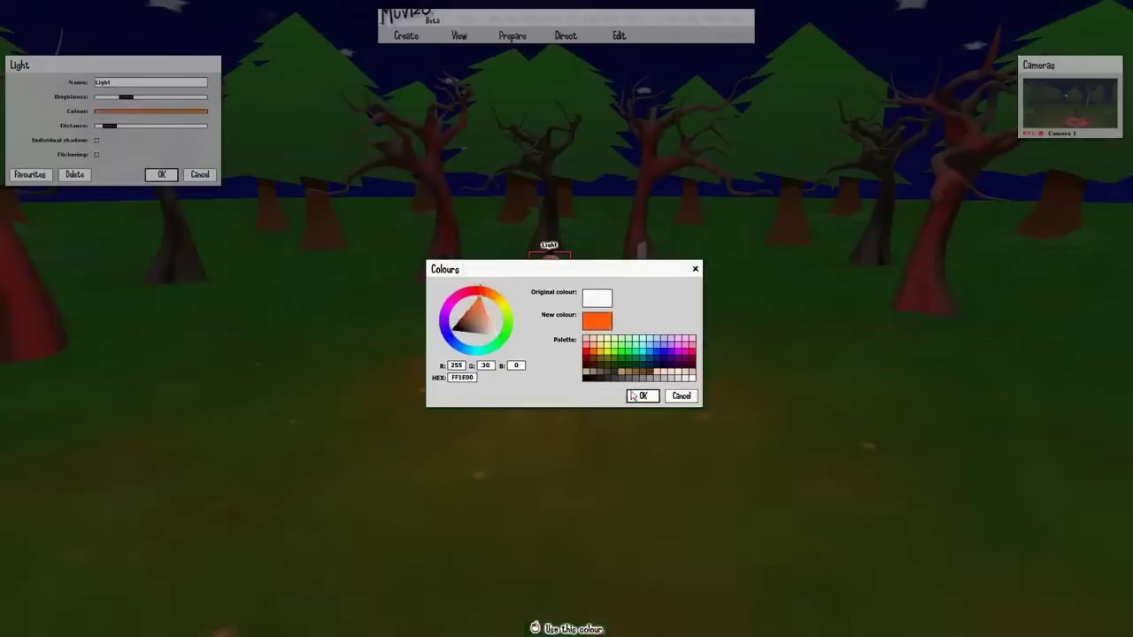
# Step: Apply the orange colour FF1E00 to the bulb light above the fire and lower the environment brightness to near minimum
pyautogui.click(642, 396)
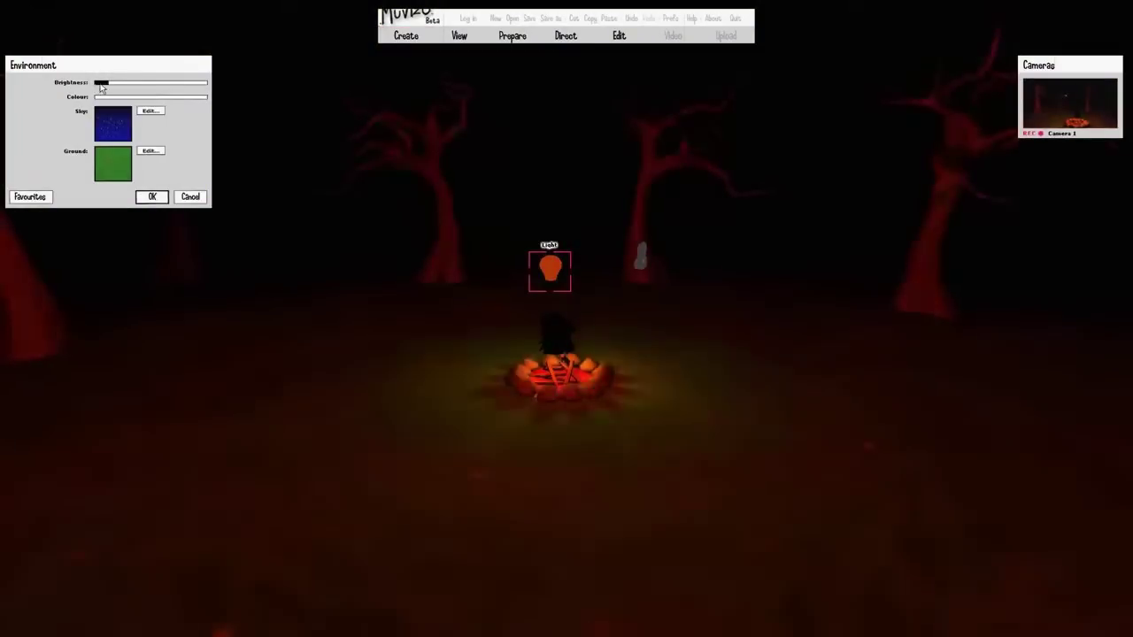
pyautogui.moveTo(101, 86); pyautogui.dragTo(104, 86)
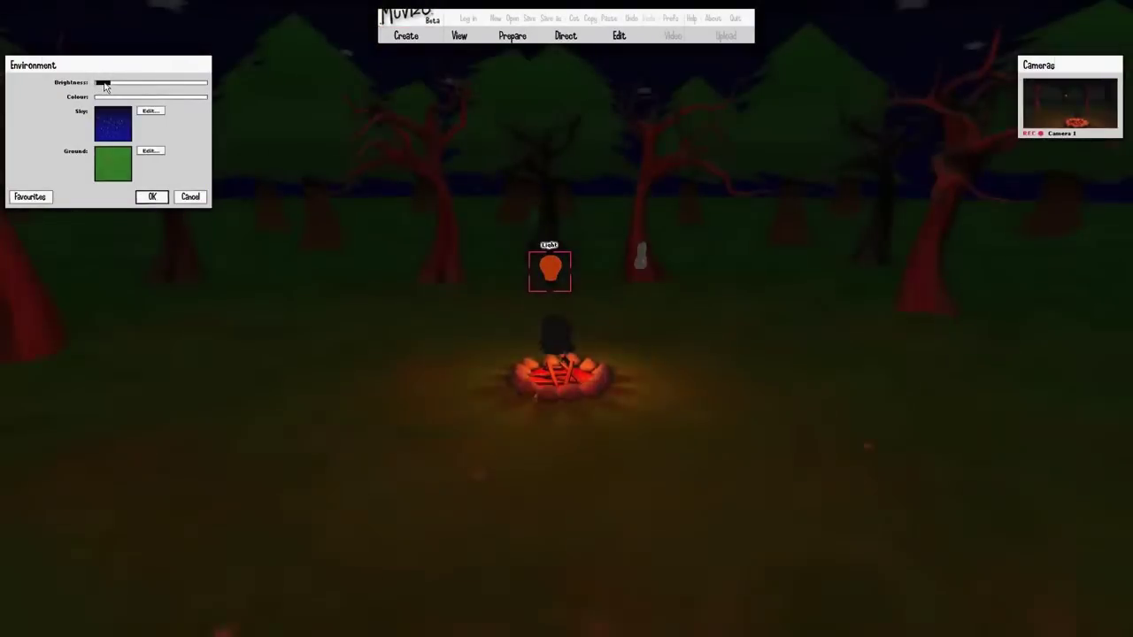
pyautogui.click(150, 197)
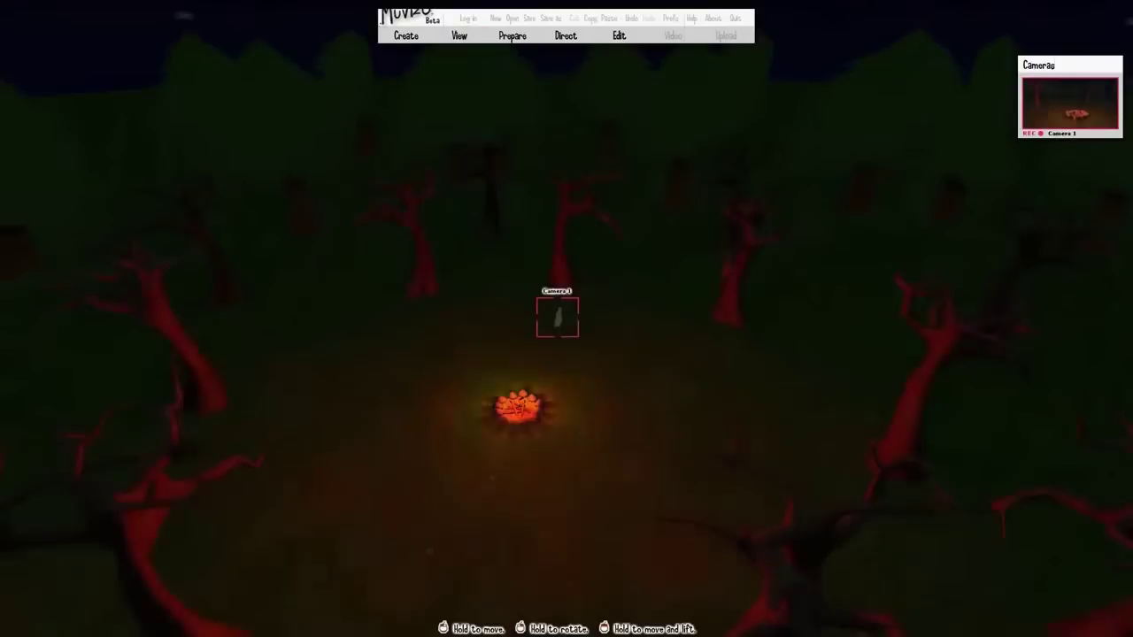
# Step: Reposition Camera 1 to frame the campfire and enlarge the camera preview
pyautogui.moveTo(566, 329); pyautogui.dragTo(641, 420)
pyautogui.click(466, 75)
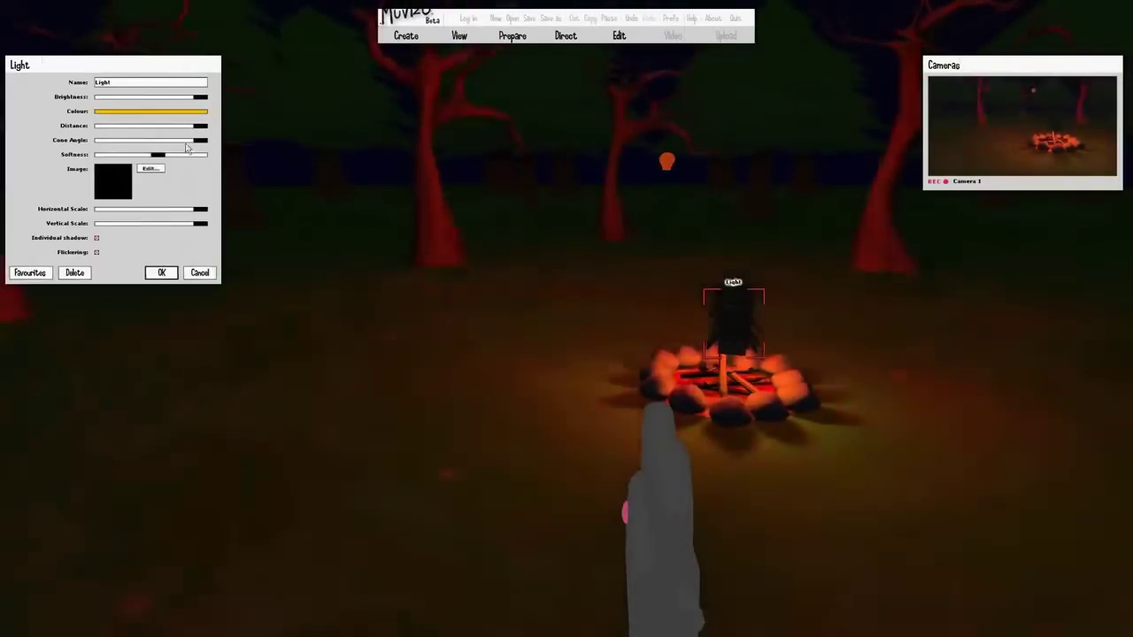
# Step: Review the settings of the lights at the campfire and of the bulb light above it
pyautogui.click(736, 307)
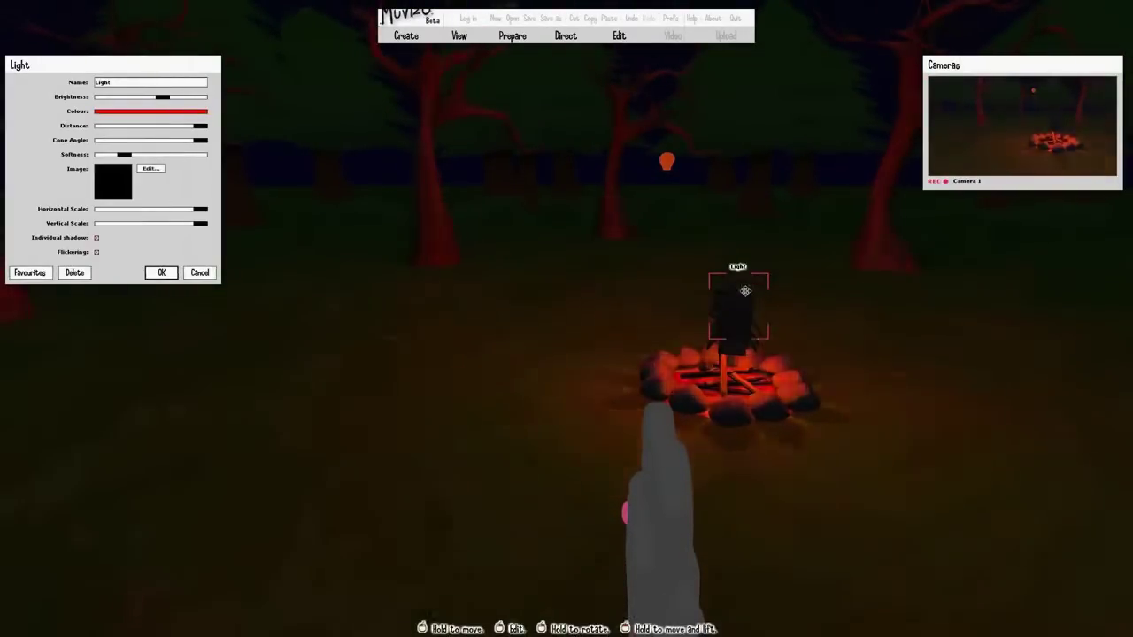
pyautogui.click(668, 163)
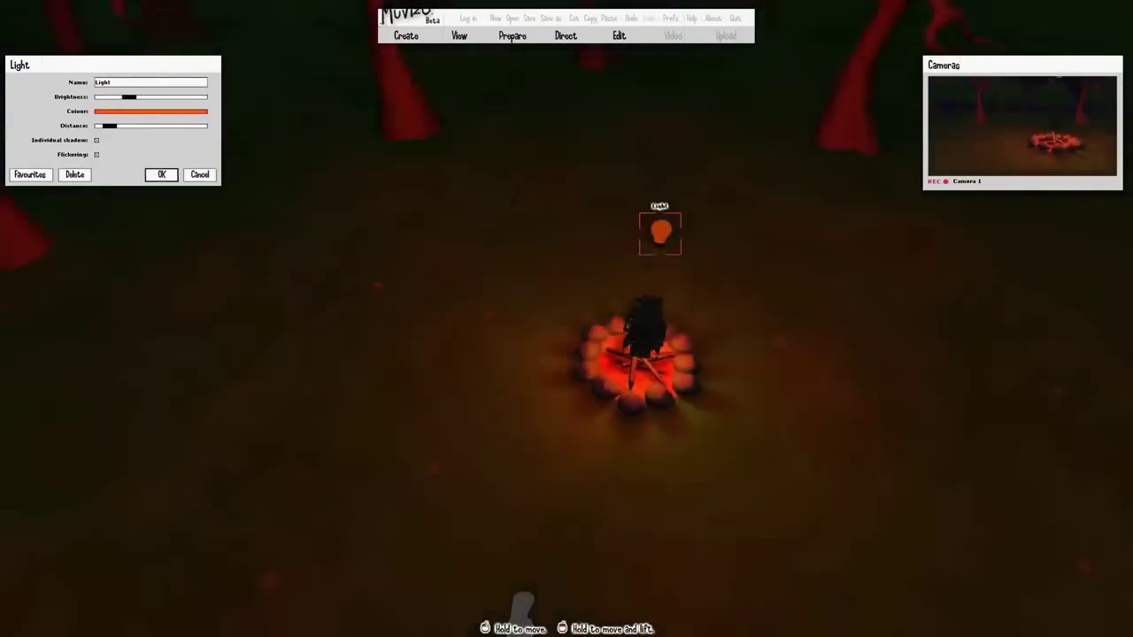
pyautogui.click(162, 174)
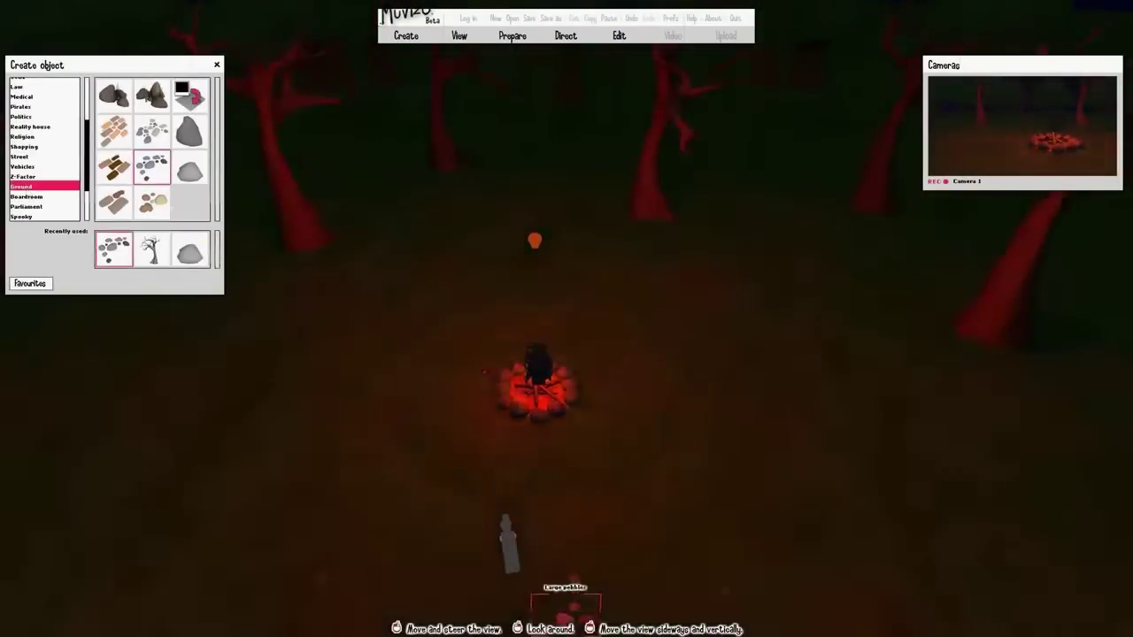
# Step: Duplicate the large pebbles and place the copy on the ground beside the campfire
pyautogui.click(566, 605)
pyautogui.hotkey('ctrl', 'c')
pyautogui.hotkey('ctrl', 'v')
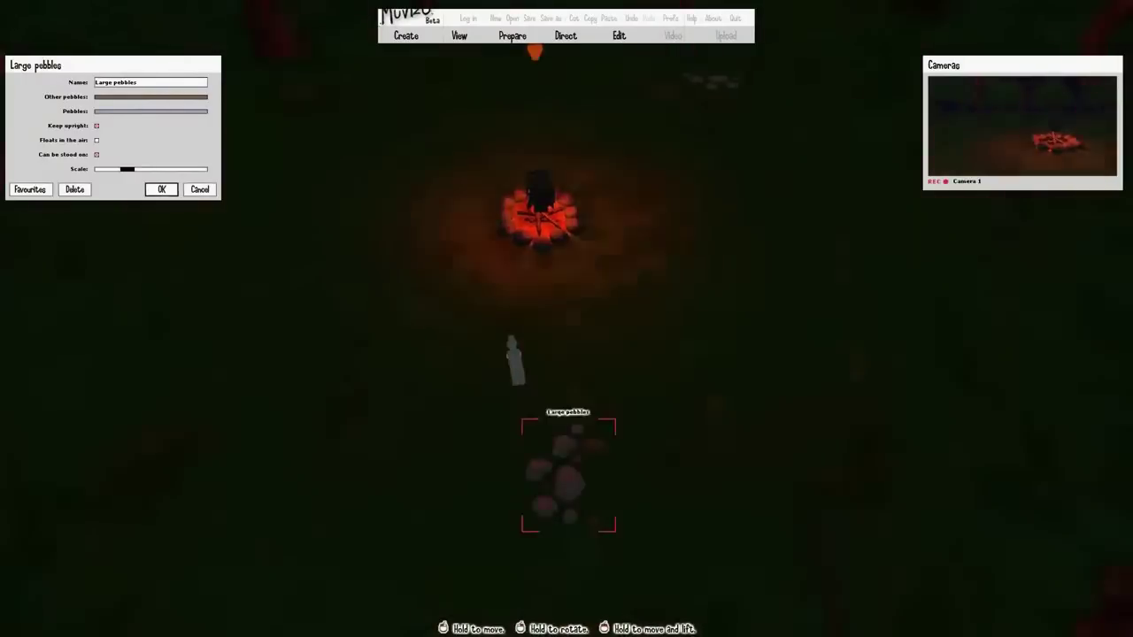
pyautogui.moveTo(569, 475); pyautogui.dragTo(338, 231)
# Step: Add a Grass object, raise its scale to maximum and place it behind the campfire near the far pebbles
pyautogui.click(406, 36)
pyautogui.click(410, 71)
pyautogui.scroll(-3, 27, 189)
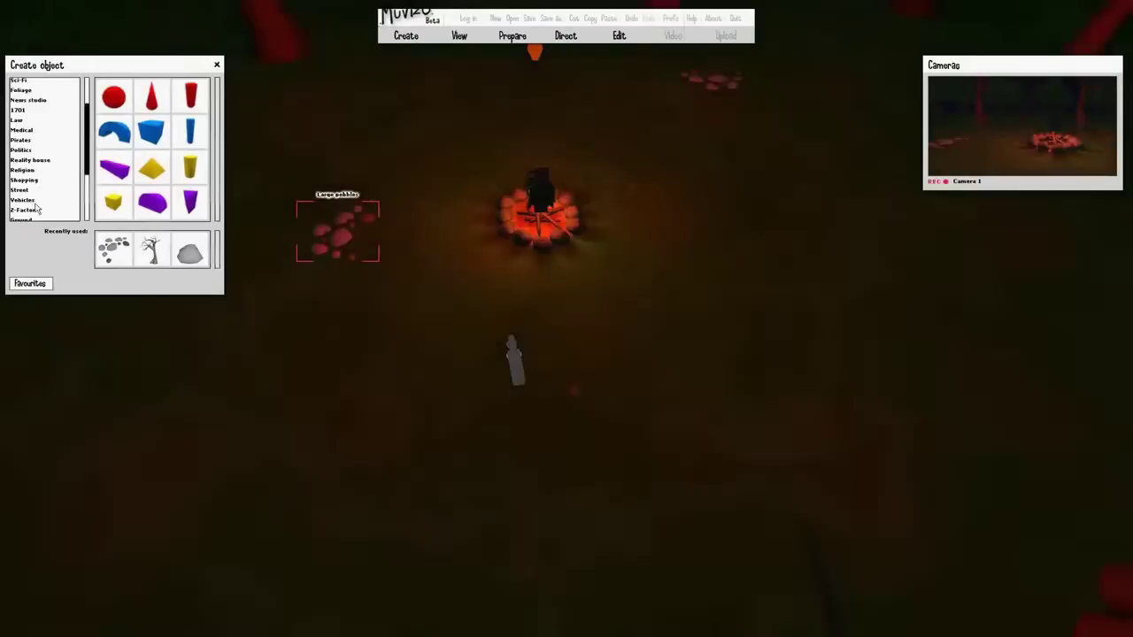
pyautogui.click(586, 523)
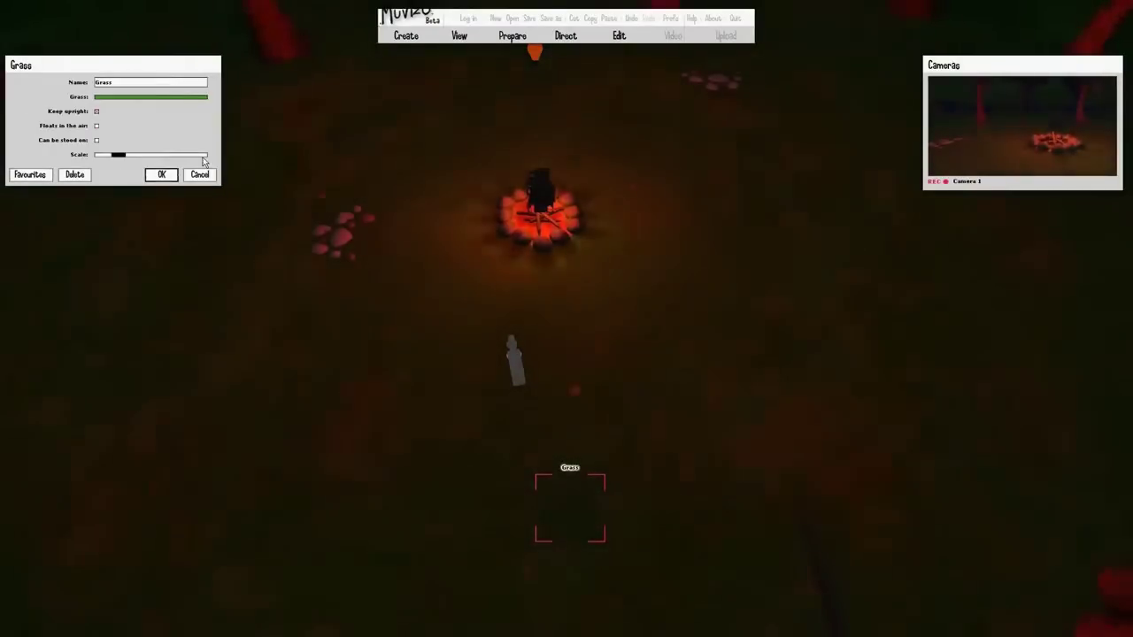
pyautogui.moveTo(575, 486); pyautogui.dragTo(740, 146)
pyautogui.moveTo(720, 69); pyautogui.dragTo(699, 92)
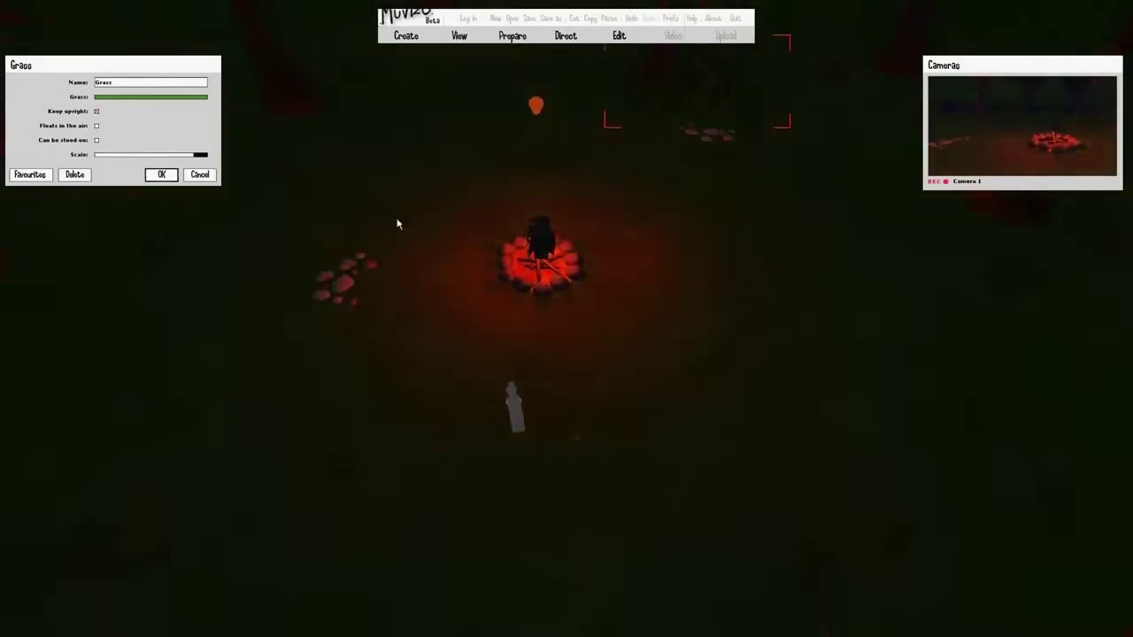
# Step: Paste two copies of the grass among the trees behind the campfire and reduce the second copy's scale
pyautogui.hotkey('ctrl', 'c')
pyautogui.hotkey('ctrl', 'v')
pyautogui.moveTo(595, 547); pyautogui.dragTo(521, 209)
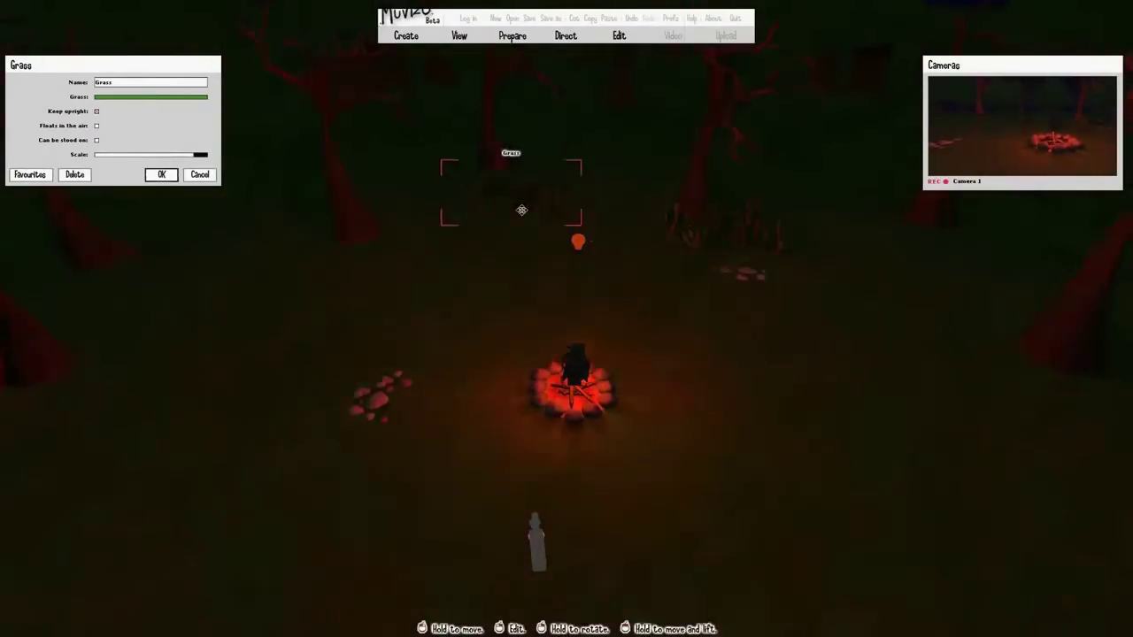
pyautogui.hotkey('ctrl', 'v')
pyautogui.moveTo(523, 445); pyautogui.dragTo(571, 232)
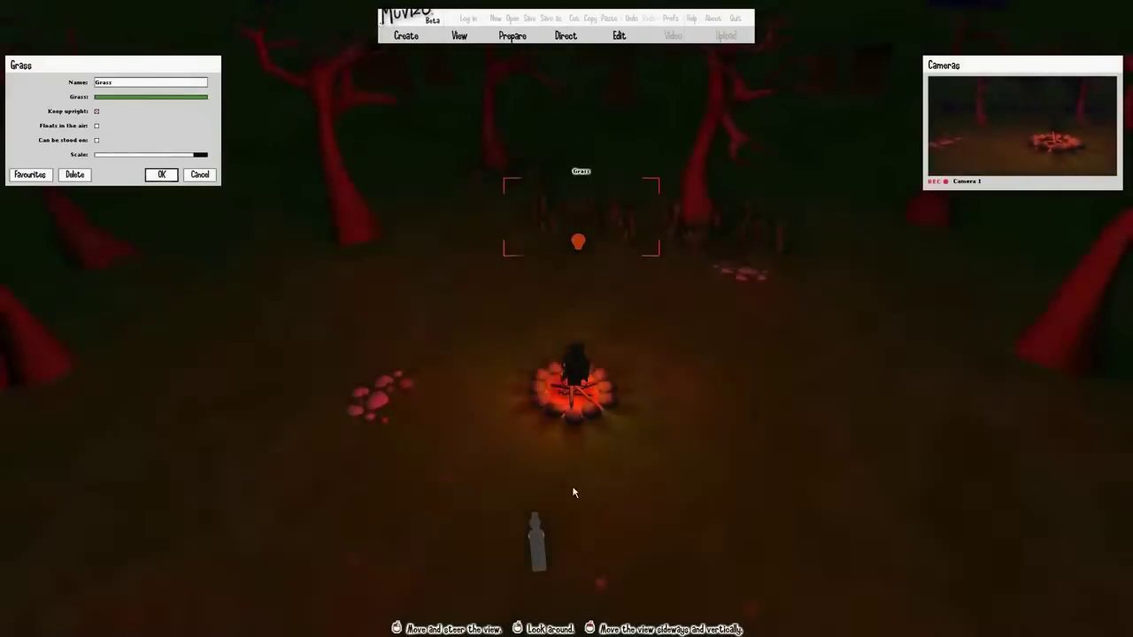
pyautogui.moveTo(201, 155); pyautogui.dragTo(151, 155)
pyautogui.moveTo(580, 223); pyautogui.dragTo(563, 197)
# Step: Paste two more full-size grass copies and spread them along the pebble side of the clearing
pyautogui.hotkey('ctrl', 'v')
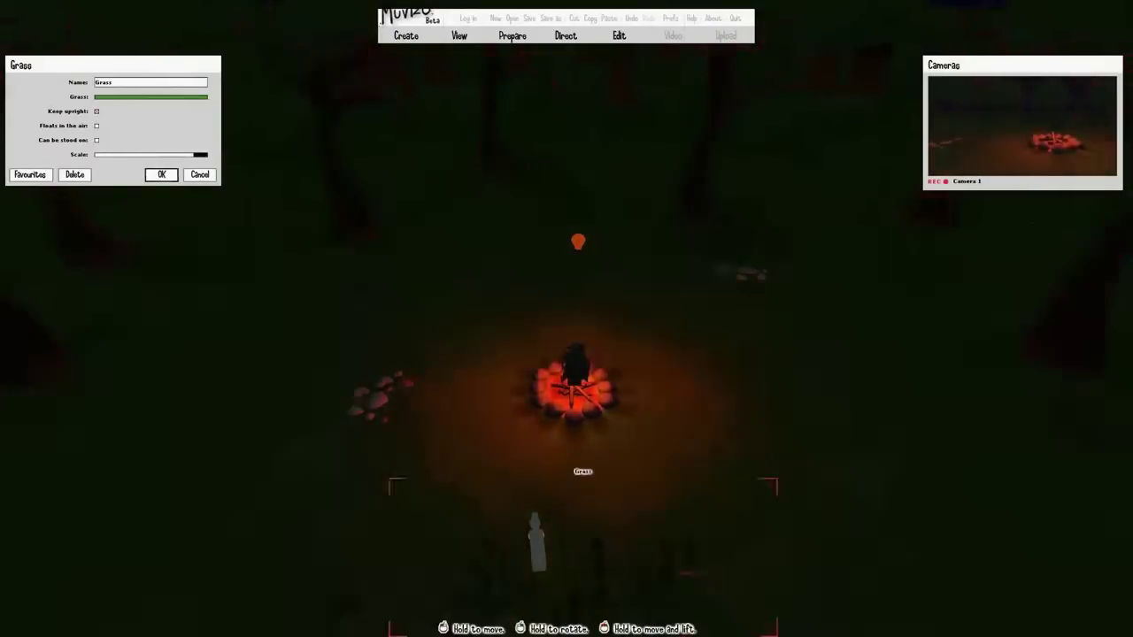
pyautogui.moveTo(575, 559); pyautogui.dragTo(332, 256)
pyautogui.hotkey('ctrl', 'v')
pyautogui.moveTo(603, 543); pyautogui.dragTo(600, 574, button='right')
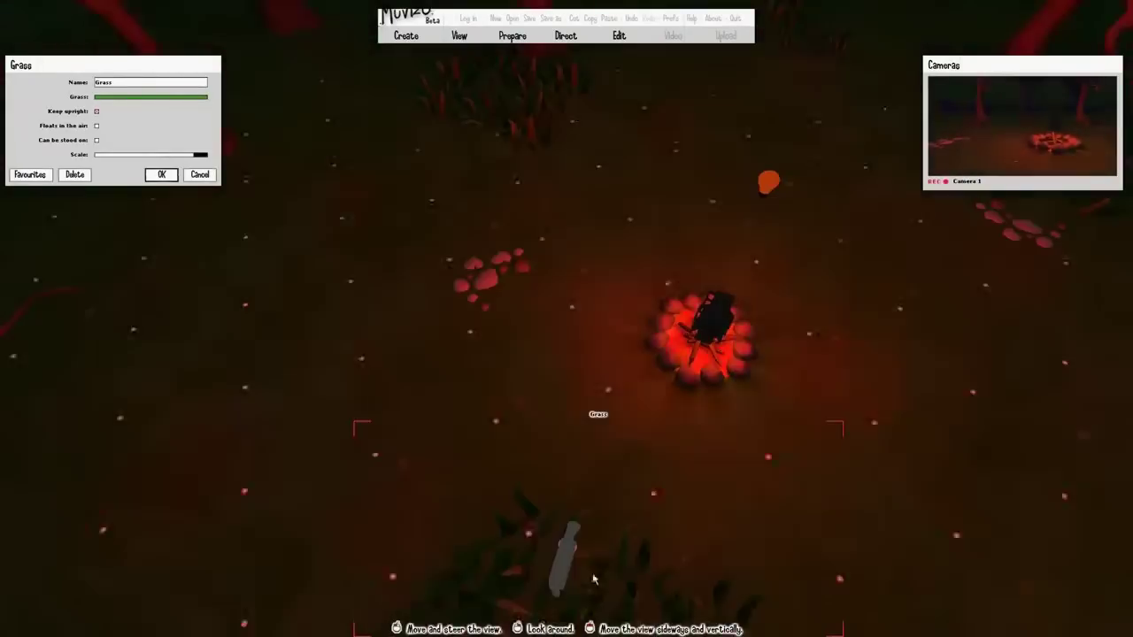
pyautogui.moveTo(599, 573); pyautogui.dragTo(362, 191)
# Step: Paste another grass copy and position it toward the outer edge of the clearing
pyautogui.moveTo(363, 190); pyautogui.dragTo(574, 532, button='right')
pyautogui.hotkey('ctrl', 'v')
pyautogui.moveTo(613, 346); pyautogui.dragTo(566, 274)
pyautogui.moveTo(566, 274); pyautogui.dragTo(531, 213, button='right')
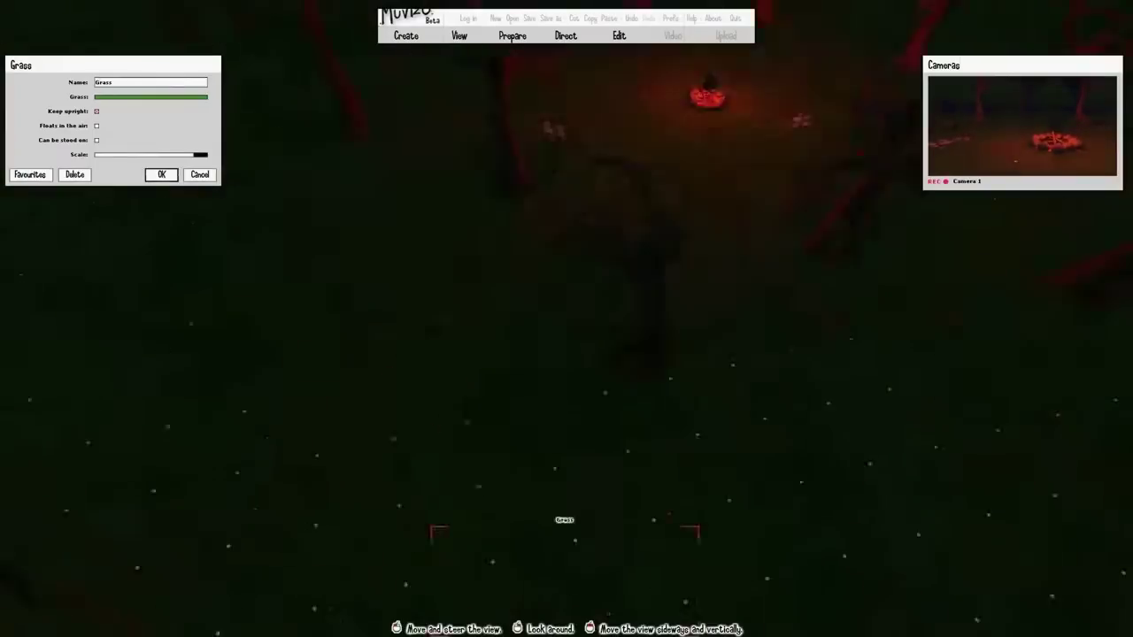
pyautogui.moveTo(531, 212); pyautogui.dragTo(522, 115)
pyautogui.moveTo(522, 115); pyautogui.dragTo(531, 195, button='right')
# Step: Add a closed box and an open box from the Shopping objects and place them together beside the campfire
pyautogui.moveTo(404, 38)
pyautogui.click(409, 70)
pyautogui.click(154, 135)
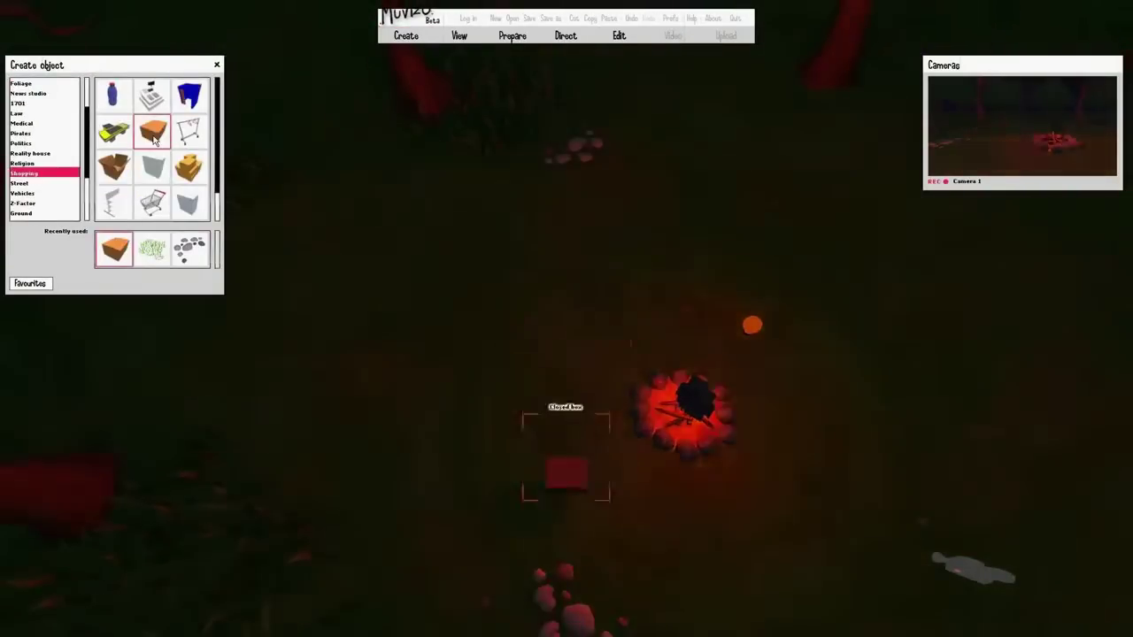
pyautogui.moveTo(574, 493); pyautogui.dragTo(625, 251, button='right')
pyautogui.moveTo(627, 445); pyautogui.dragTo(605, 215)
# Step: Add tin cans from the Shopping objects and place them next to the boxes
pyautogui.scroll(-2, 105, 133)
pyautogui.doubleClick(113, 204)
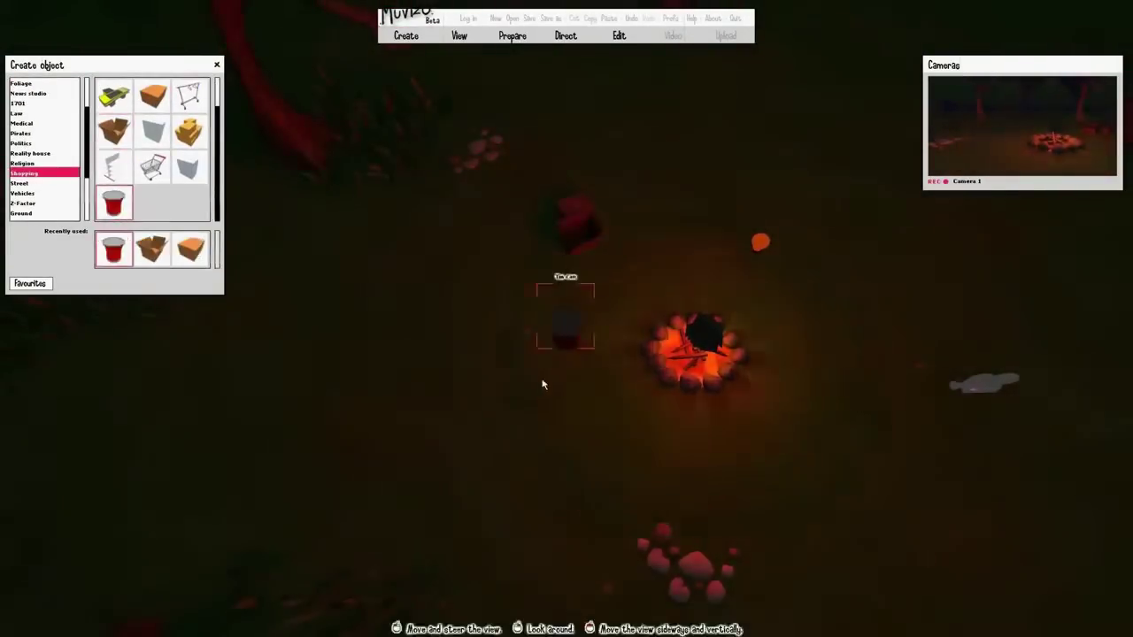
pyautogui.moveTo(540, 384); pyautogui.dragTo(557, 443, button='right')
pyautogui.moveTo(567, 447); pyautogui.dragTo(555, 200)
pyautogui.moveTo(566, 453); pyautogui.dragTo(539, 210)
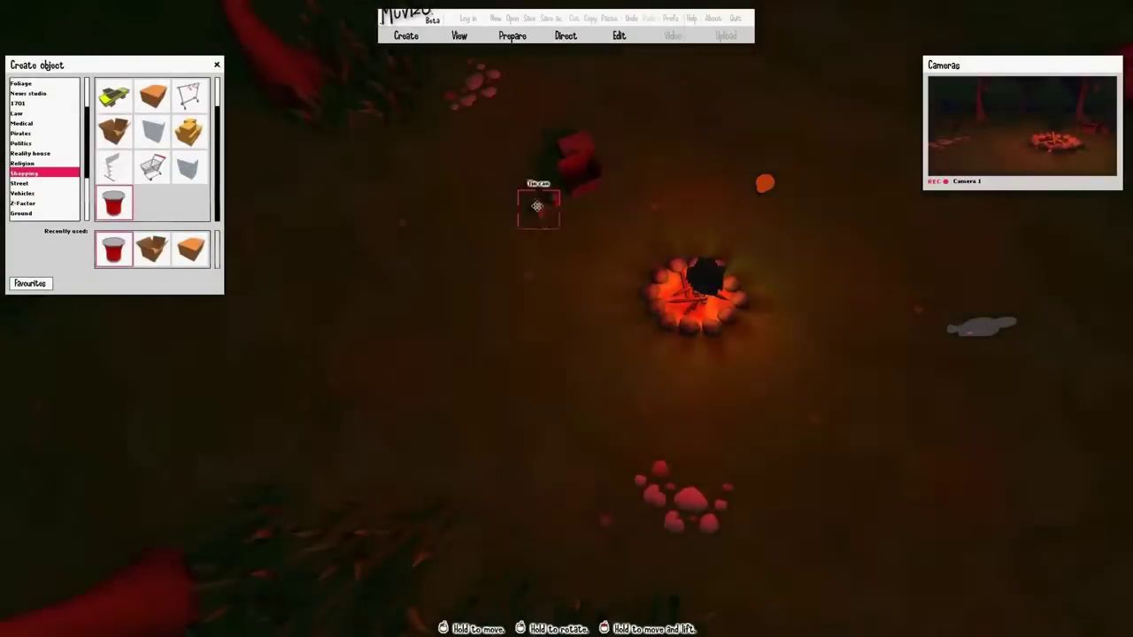
# Step: Place another tin can on the ground between the boxes and the campfire and open its settings
pyautogui.moveTo(541, 425); pyautogui.dragTo(531, 520, button='right')
pyautogui.moveTo(531, 521); pyautogui.dragTo(525, 413)
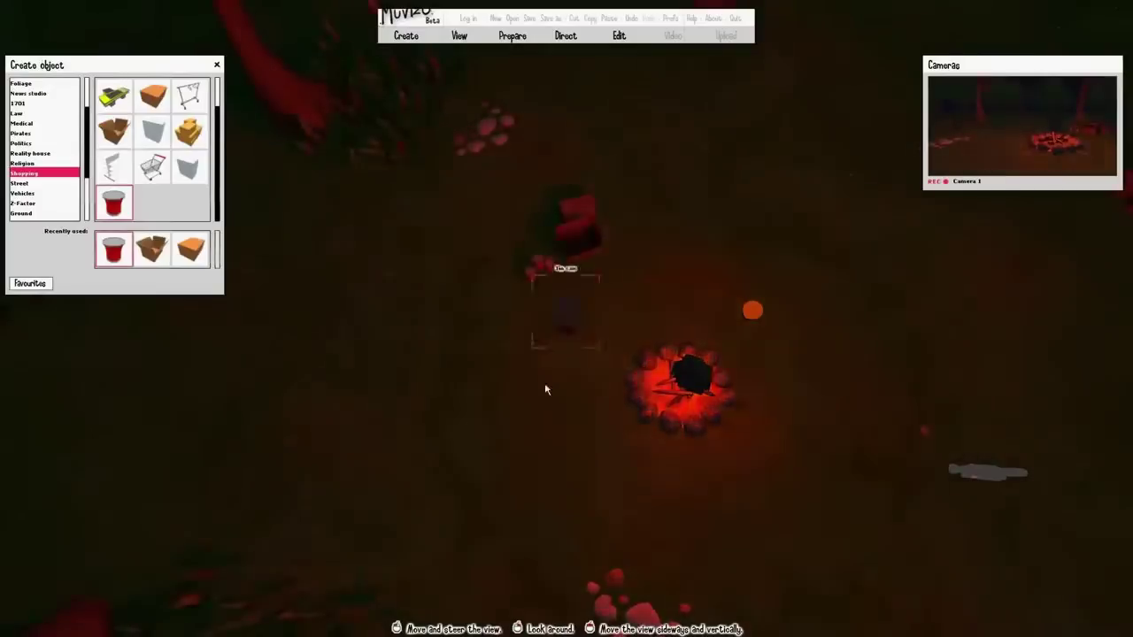
pyautogui.moveTo(675, 300); pyautogui.dragTo(666, 327)
pyautogui.rightClick(665, 327)
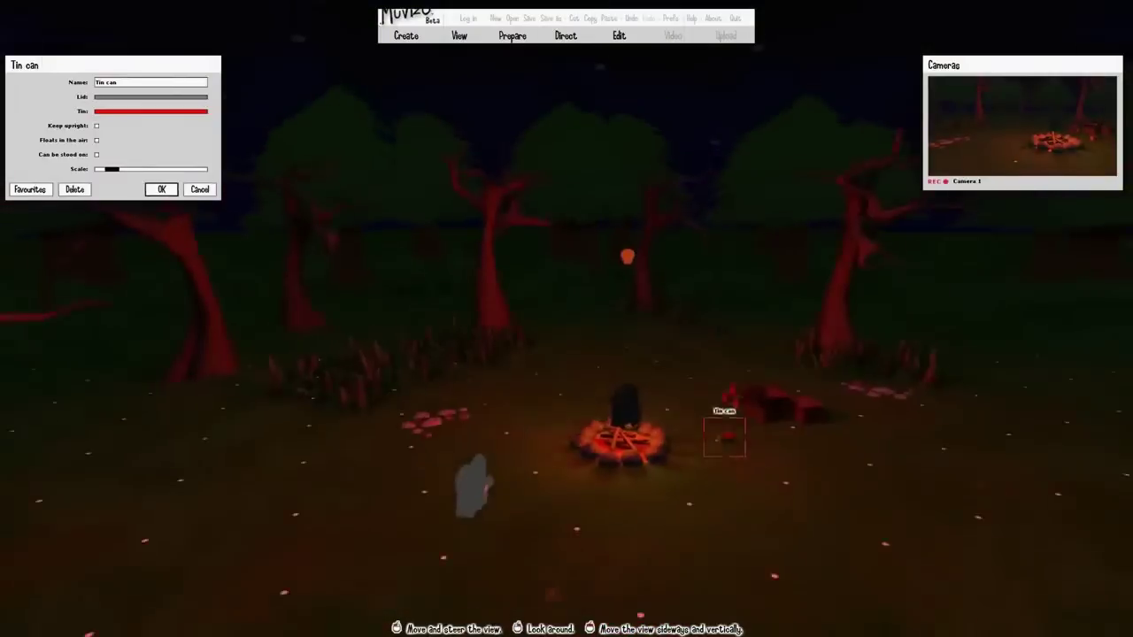
# Step: Leave the tin can's settings and select Camera 1 in front of the campfire
pyautogui.rightClick(493, 482)
pyautogui.click(280, 501)
pyautogui.click(493, 478)
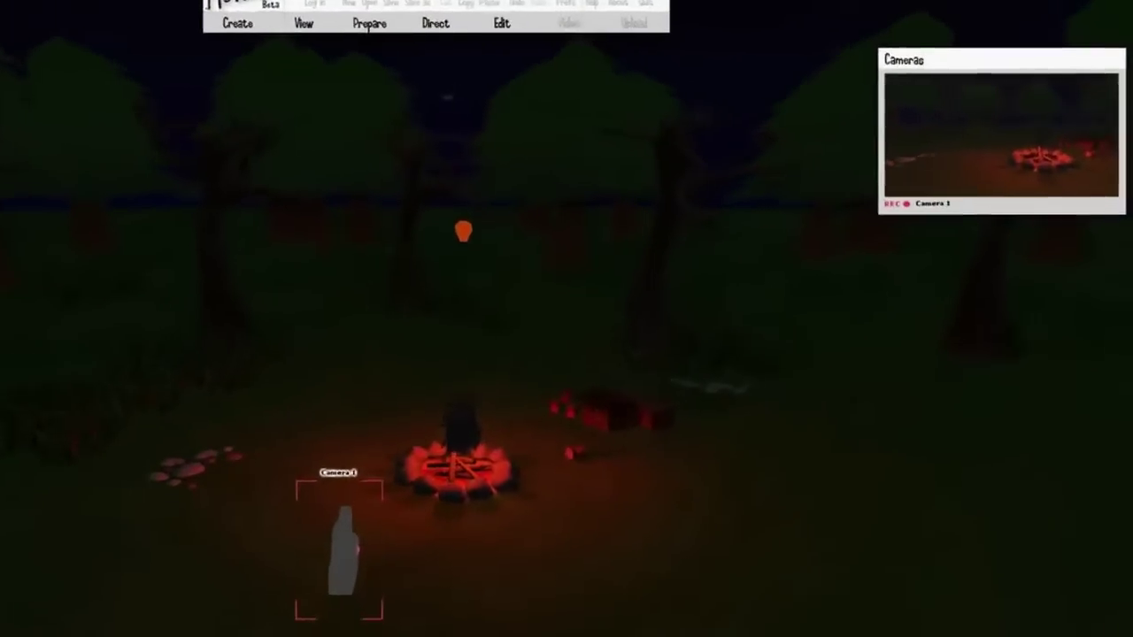